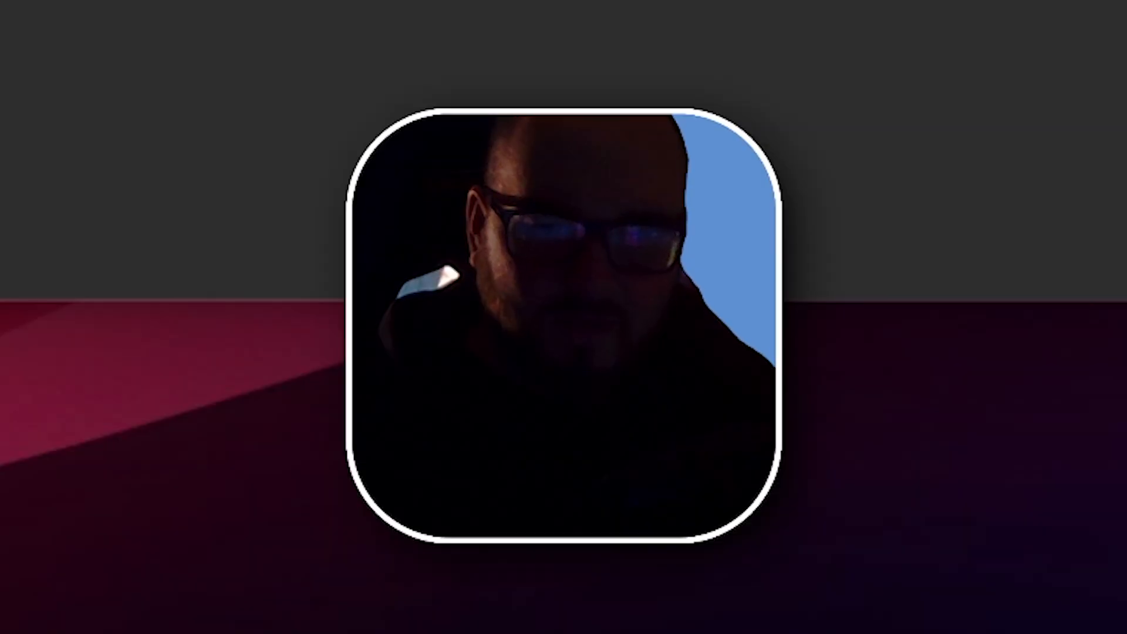
{"action": "left_click", "coordinate": [755, 358]}
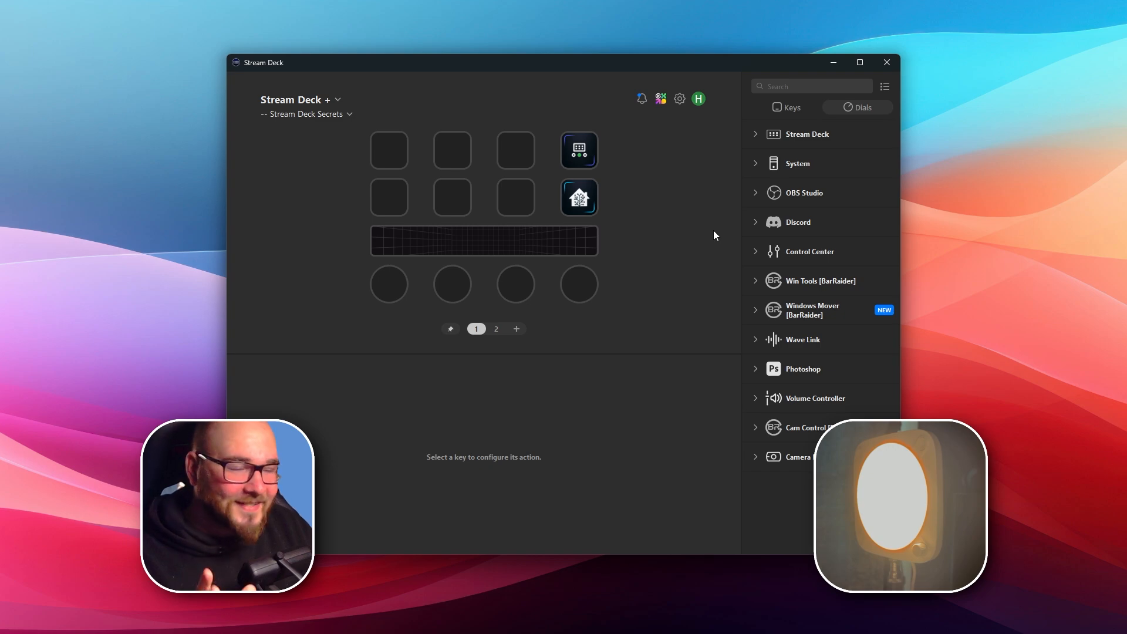
{"action": "left_click", "coordinate": [386, 161]}
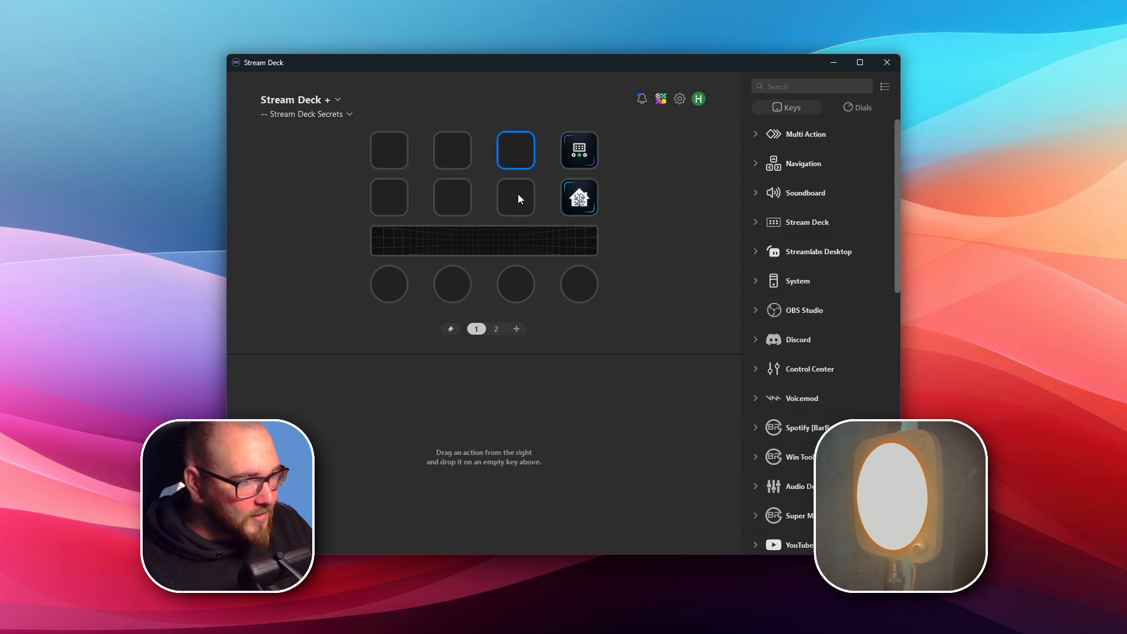
{"action": "left_click", "coordinate": [401, 280]}
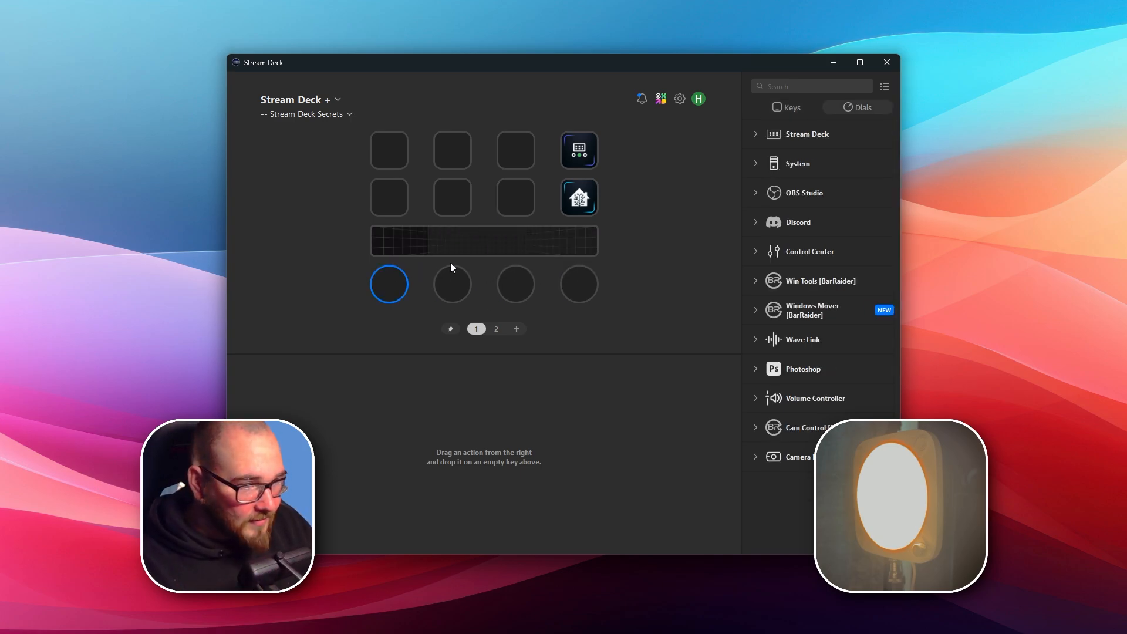
Search the available key actions for "control center".
{"action": "left_click", "coordinate": [381, 152]}
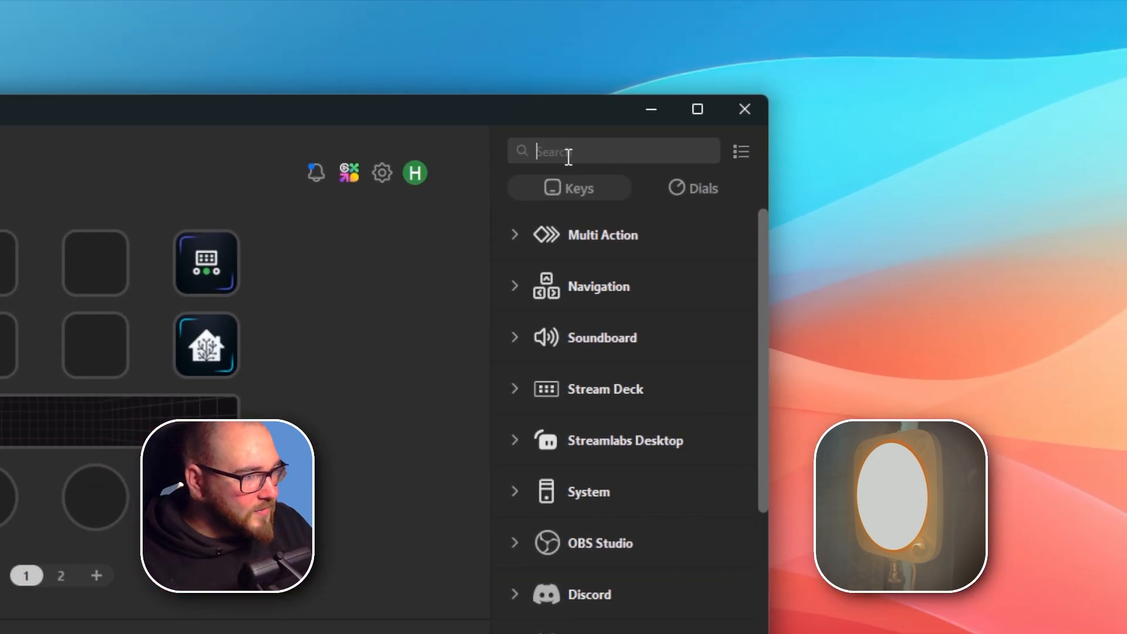
{"action": "left_click", "coordinate": [786, 88]}
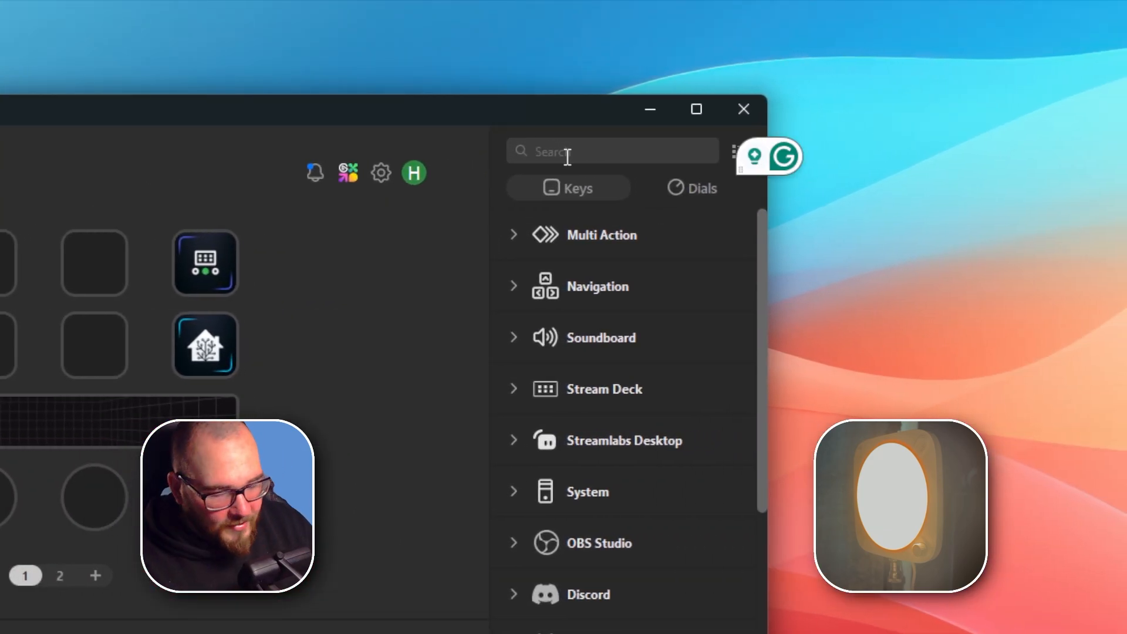
{"action": "type", "text": "control cen"}
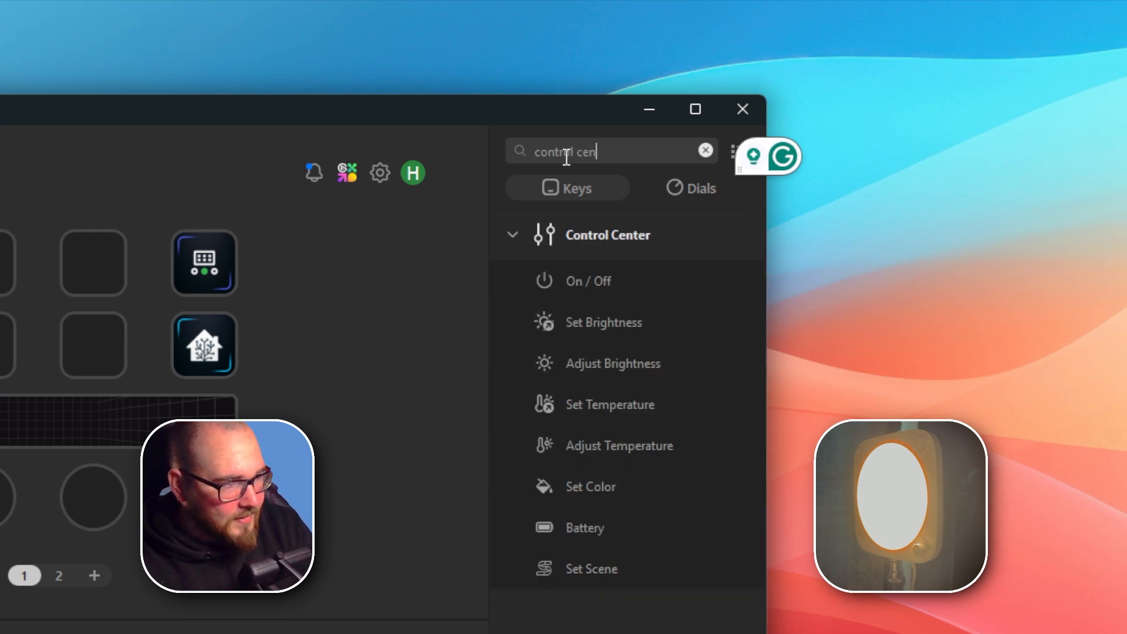
{"action": "type", "text": "ter"}
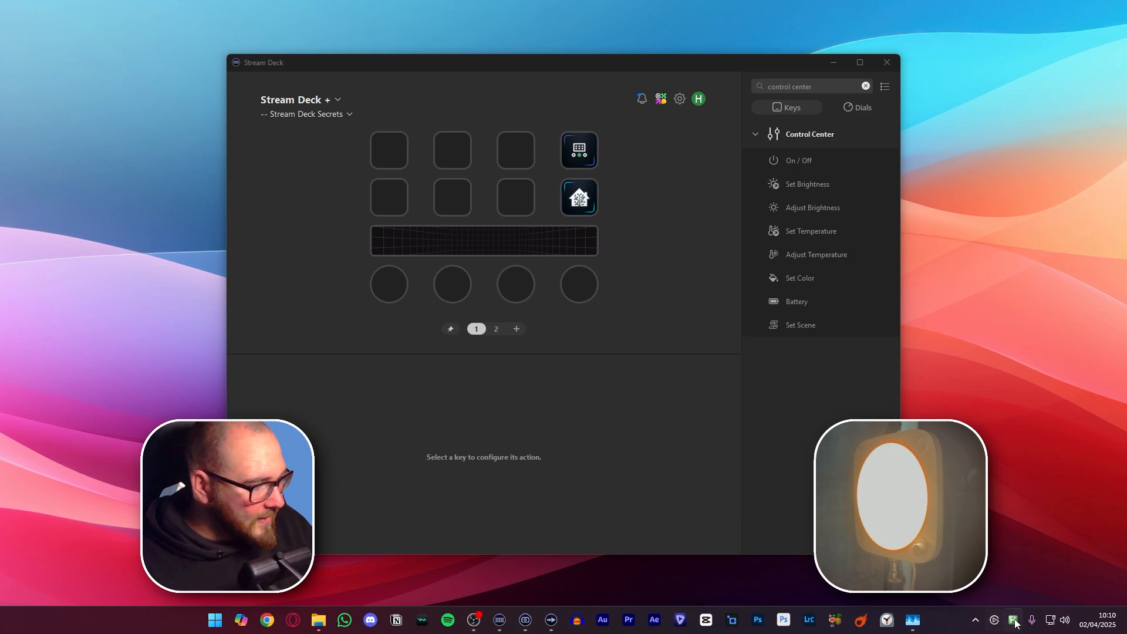
Open the Elgato Control Center window to view the connected lights, and return to the Stream Deck window.
{"action": "left_click", "coordinate": [1014, 621]}
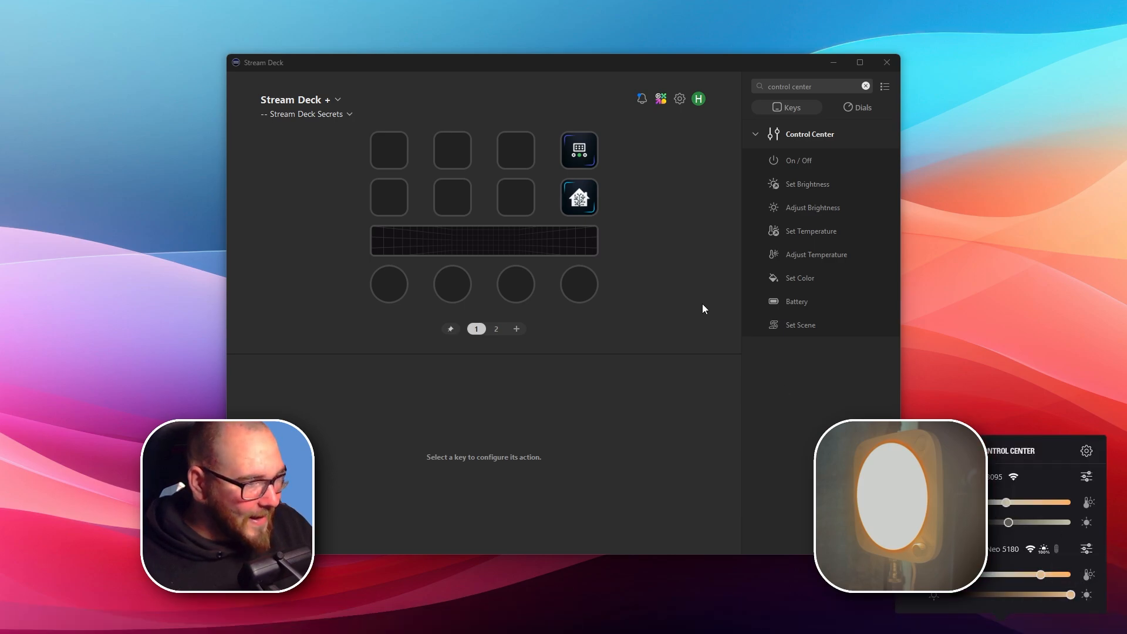
{"action": "left_click", "coordinate": [675, 221]}
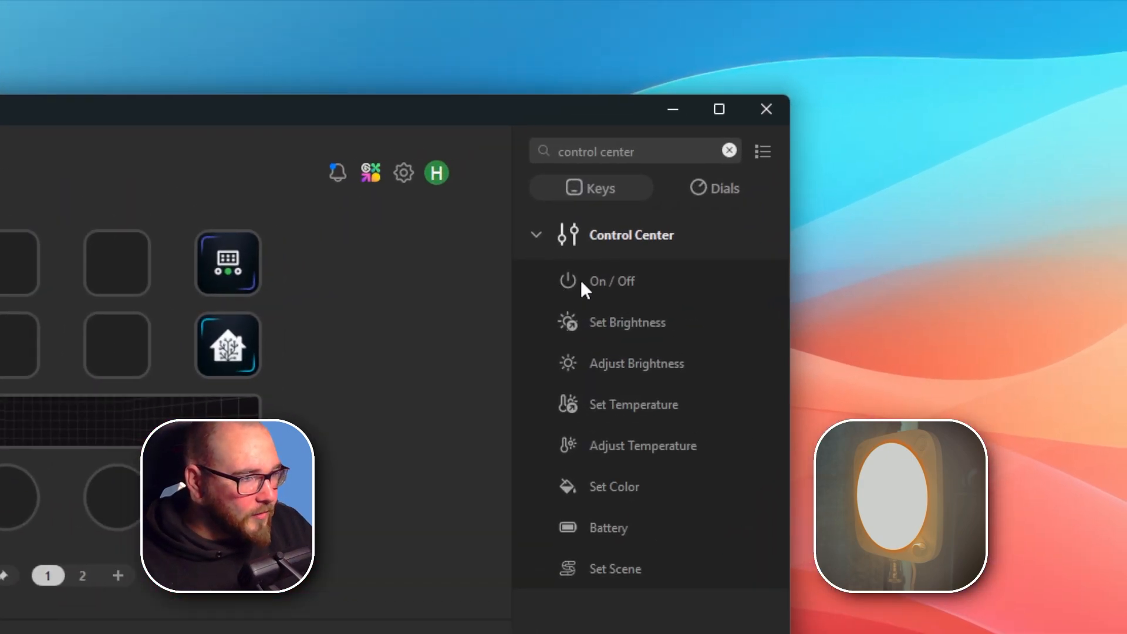
Place an On / Off action on the first key of the upper row and assign it to Elgato Key Light Neo 5180.
{"action": "left_click_drag", "start_coordinate": [780, 162], "coordinate": [630, 154]}
{"action": "left_click_drag", "start_coordinate": [460, 270], "coordinate": [37, 249]}
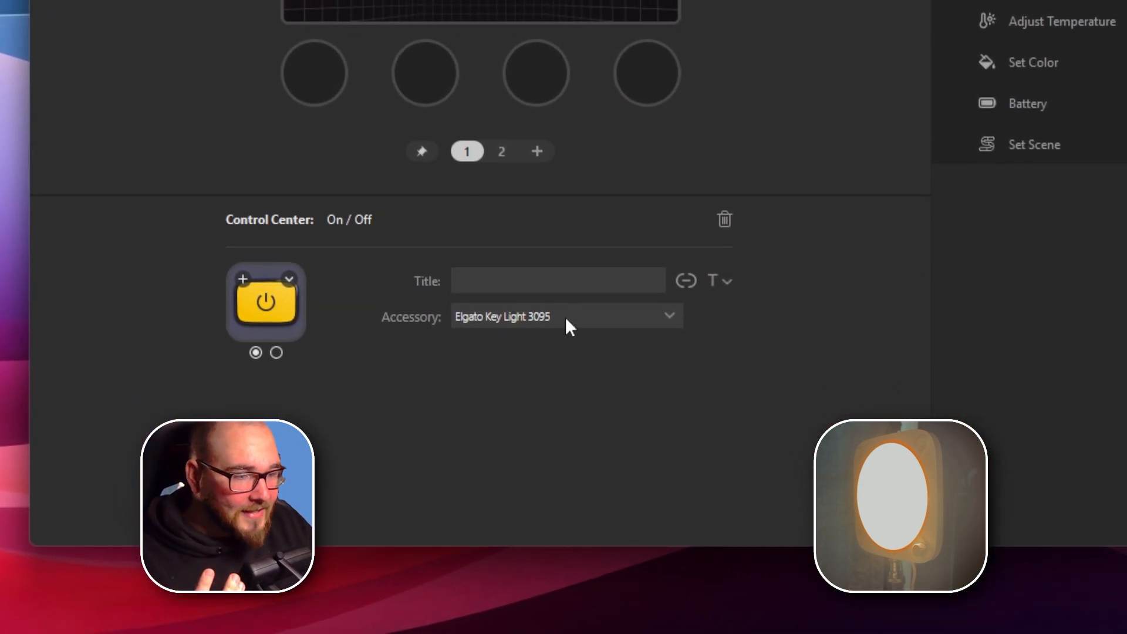
{"action": "left_click", "coordinate": [565, 316]}
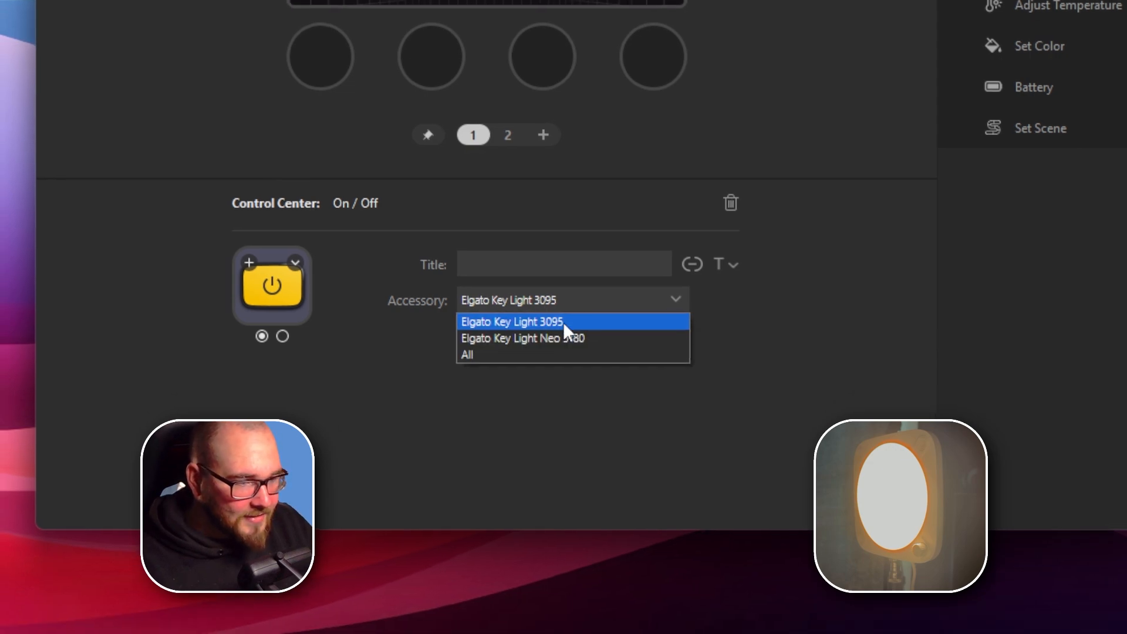
{"action": "left_click", "coordinate": [566, 316]}
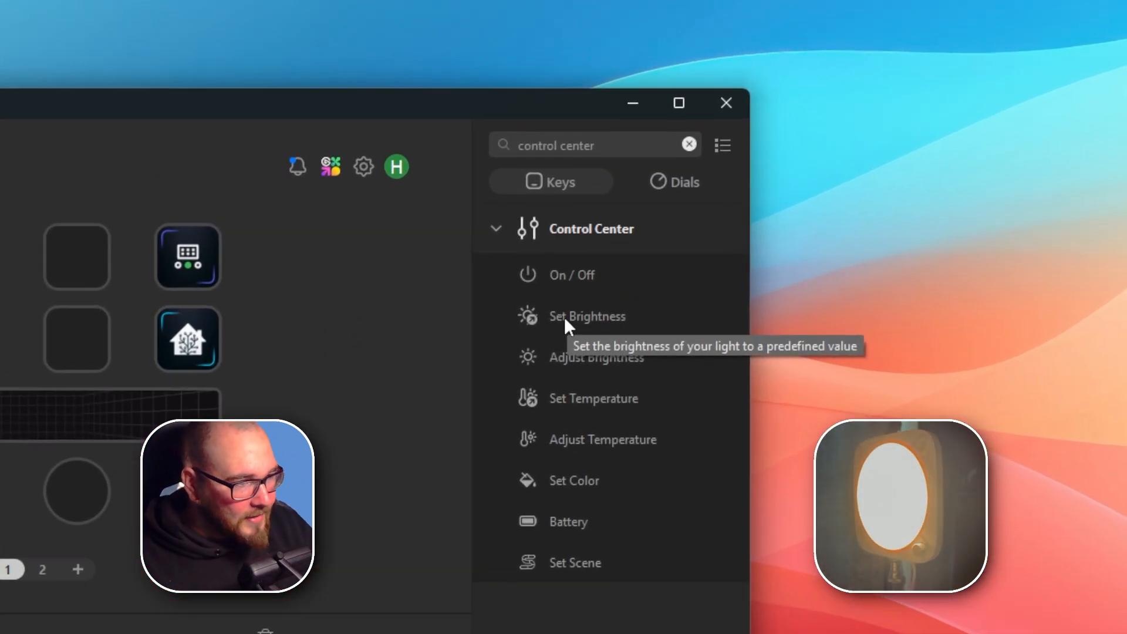
Place a Set Brightness action on the second key of the upper row and assign it to Elgato Key Light Neo 5180.
{"action": "left_click_drag", "start_coordinate": [565, 316], "coordinate": [0, 252]}
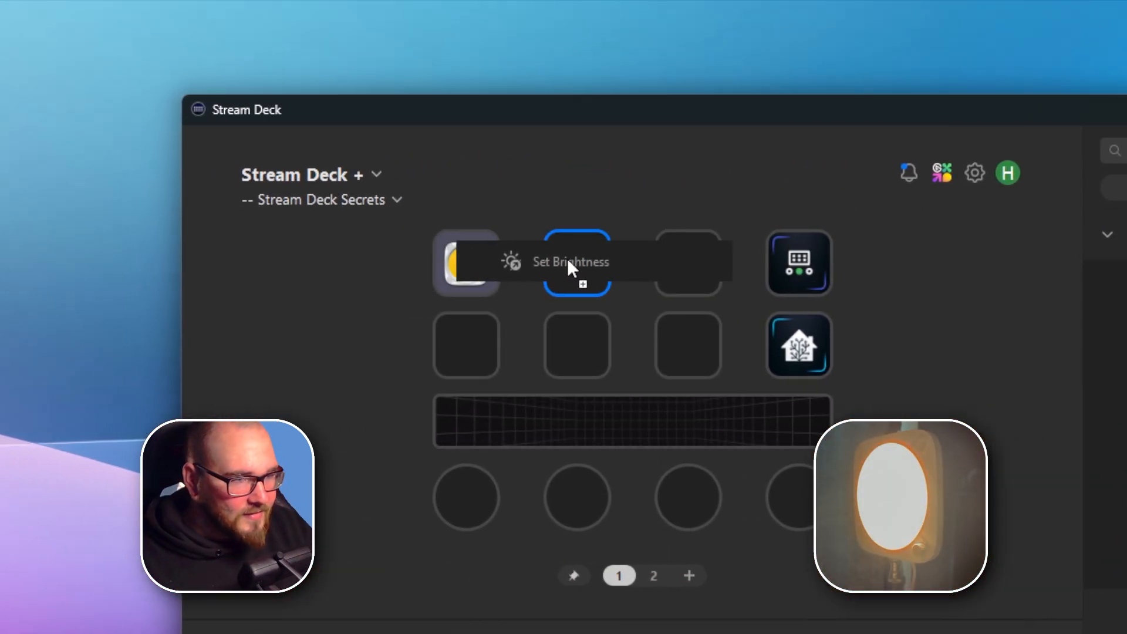
{"action": "left_click_drag", "start_coordinate": [567, 261], "coordinate": [566, 260]}
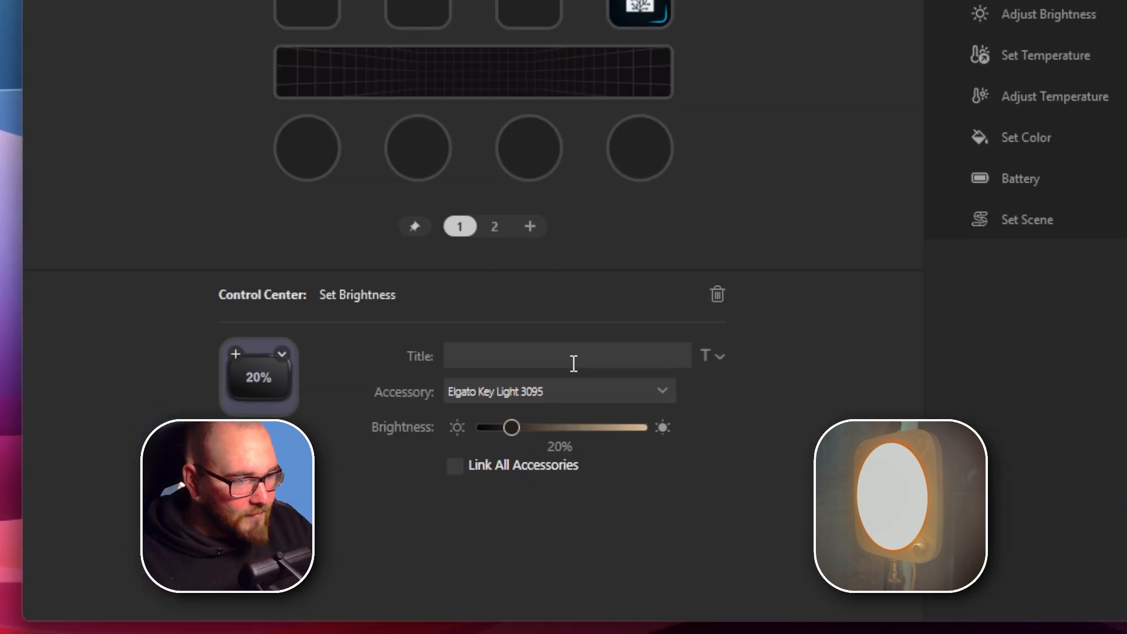
{"action": "left_click", "coordinate": [569, 325]}
{"action": "left_click", "coordinate": [568, 328]}
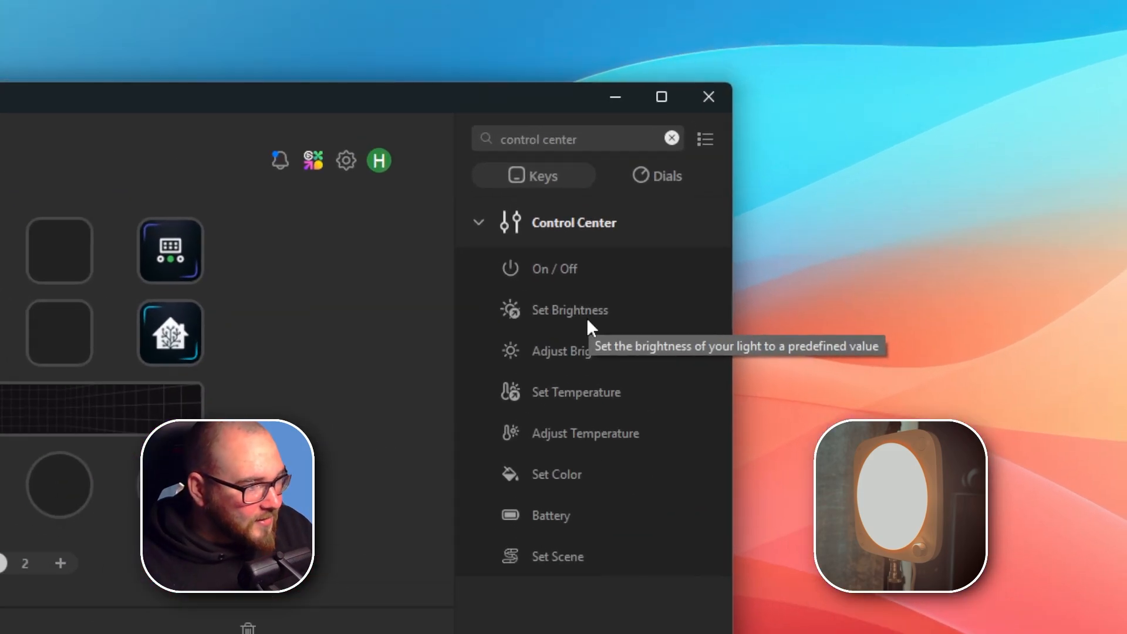
Add another Set Brightness action on the second key of the lower row and assign it to Elgato Key Light Neo 5180.
{"action": "left_click_drag", "start_coordinate": [822, 187], "coordinate": [453, 200]}
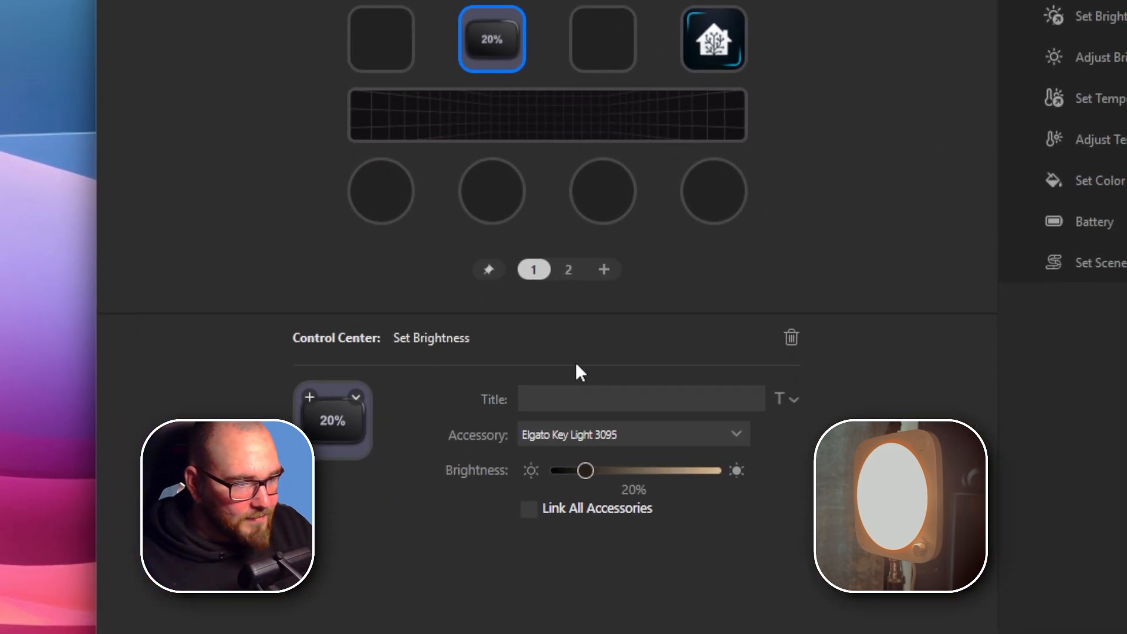
{"action": "left_click", "coordinate": [597, 435]}
{"action": "left_click", "coordinate": [596, 472]}
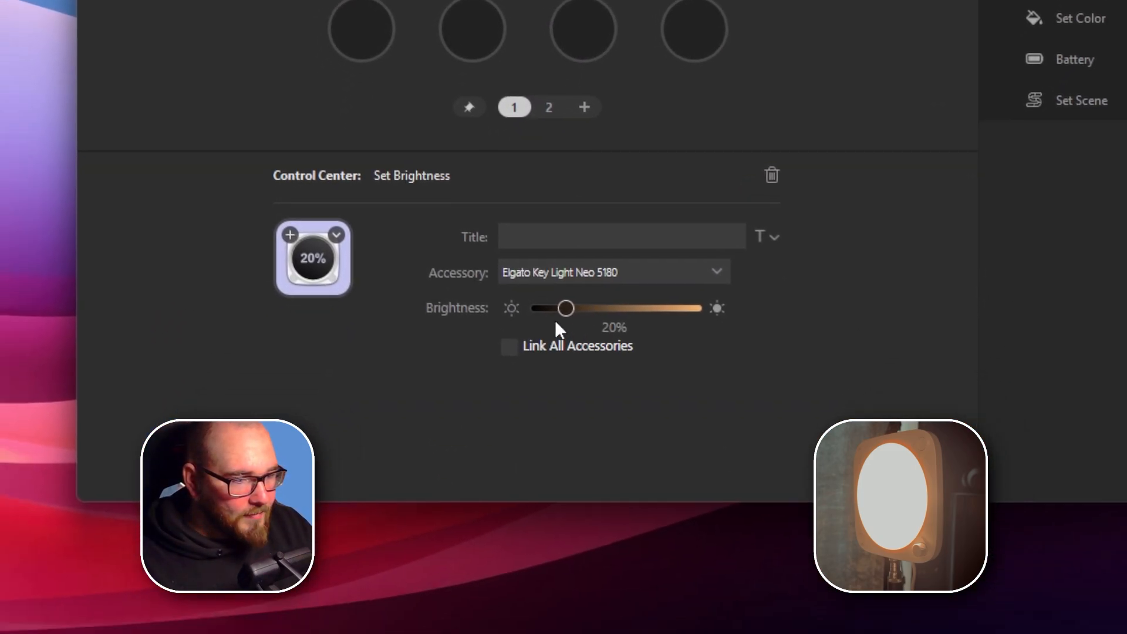
Set the upper Set Brightness key to 100% and the lower one to 10%.
{"action": "left_click_drag", "start_coordinate": [558, 322], "coordinate": [604, 301]}
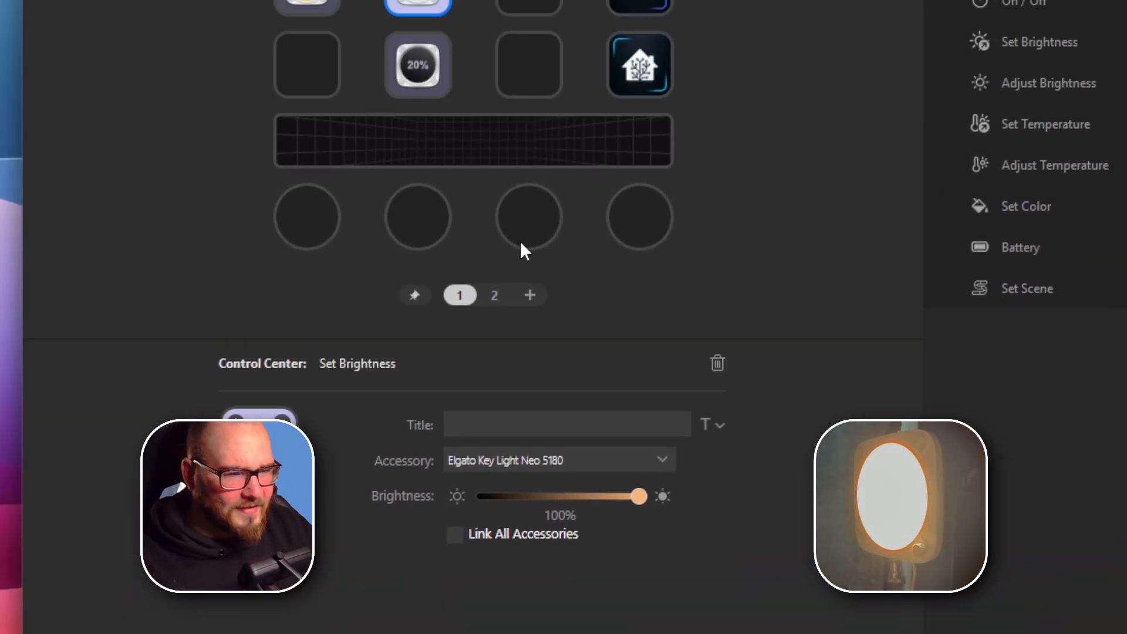
{"action": "left_click", "coordinate": [564, 318]}
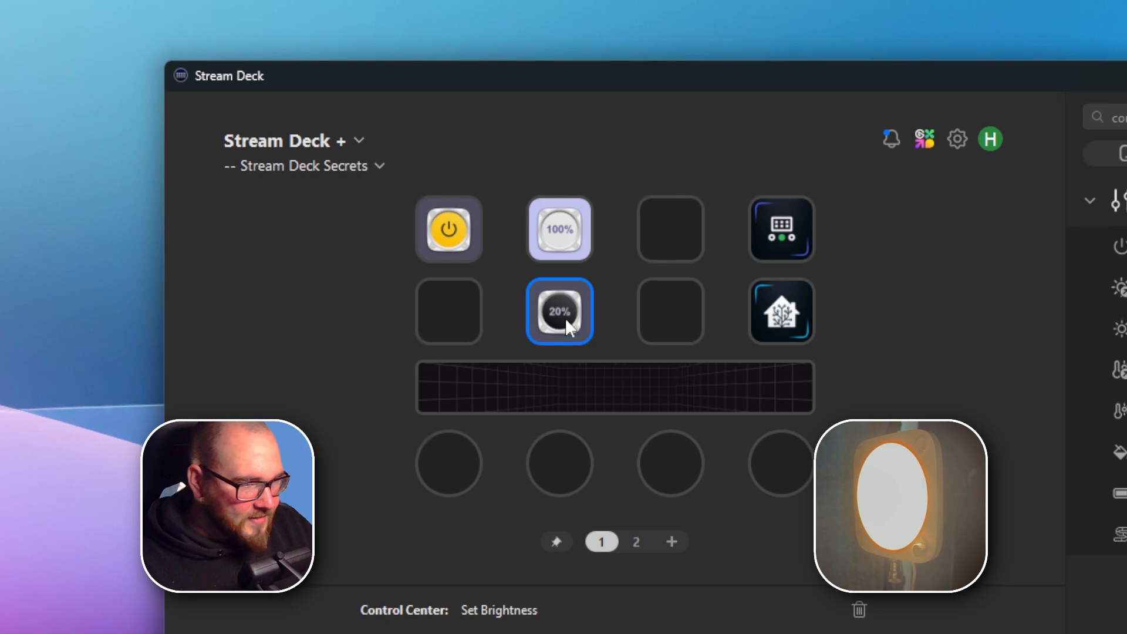
{"action": "left_click_drag", "start_coordinate": [538, 414], "coordinate": [523, 413]}
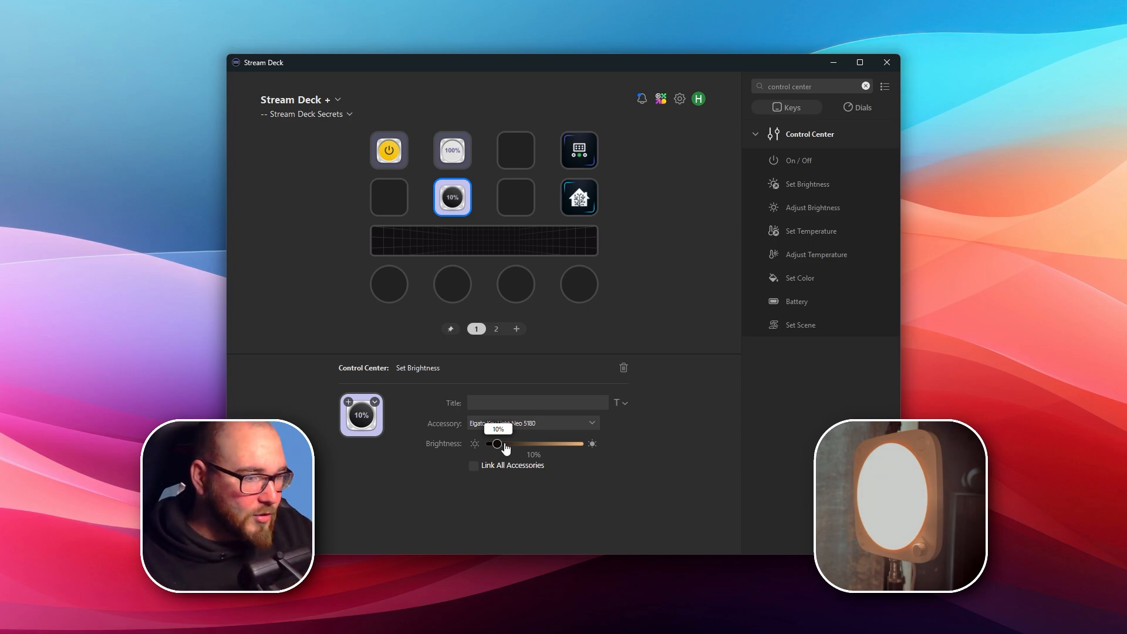
{"action": "left_click", "coordinate": [617, 312]}
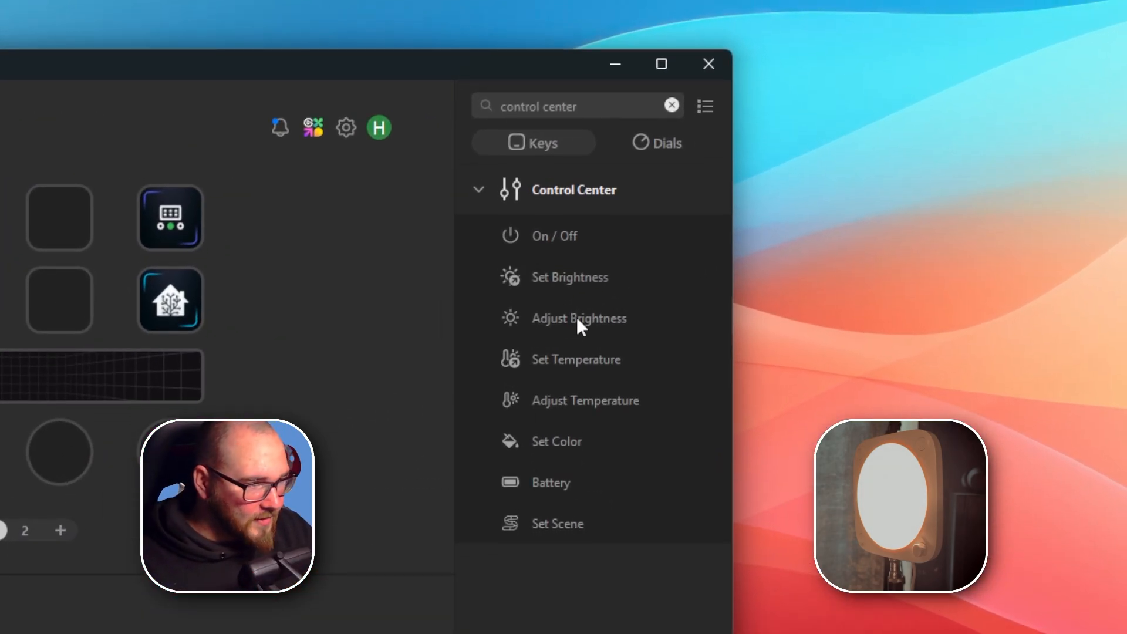
Place Adjust Brightness actions on both keys of the third column and assign them to Elgato Key Light Neo 5180.
{"action": "left_click_drag", "start_coordinate": [576, 317], "coordinate": [112, 306]}
{"action": "left_click", "coordinate": [113, 224]}
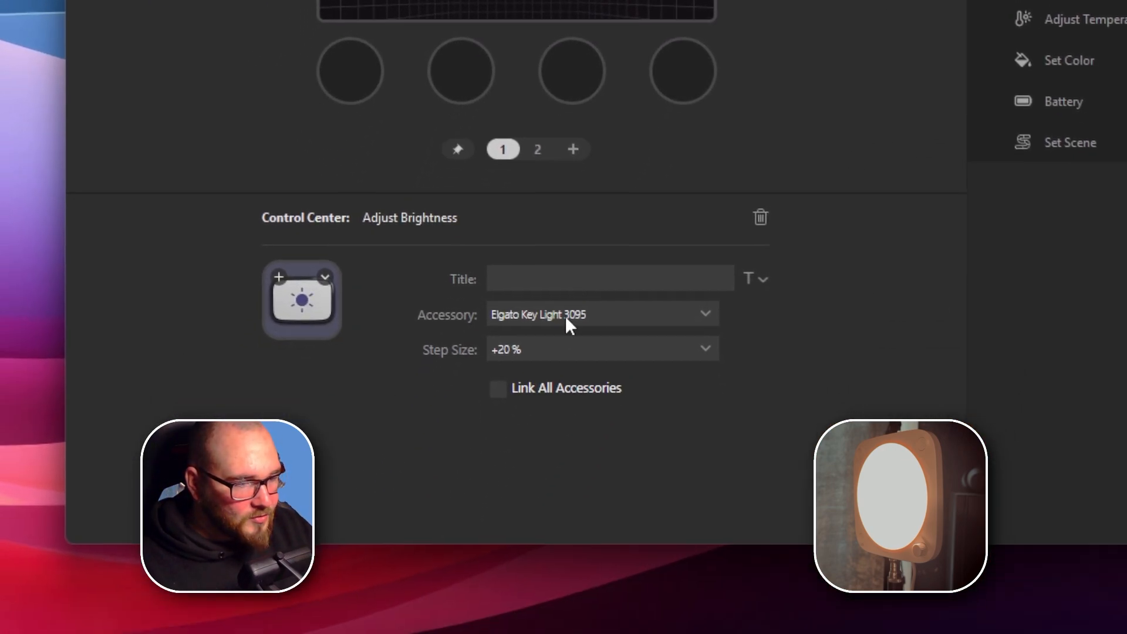
{"action": "left_click", "coordinate": [487, 562]}
{"action": "left_click", "coordinate": [490, 600]}
{"action": "left_click", "coordinate": [494, 194]}
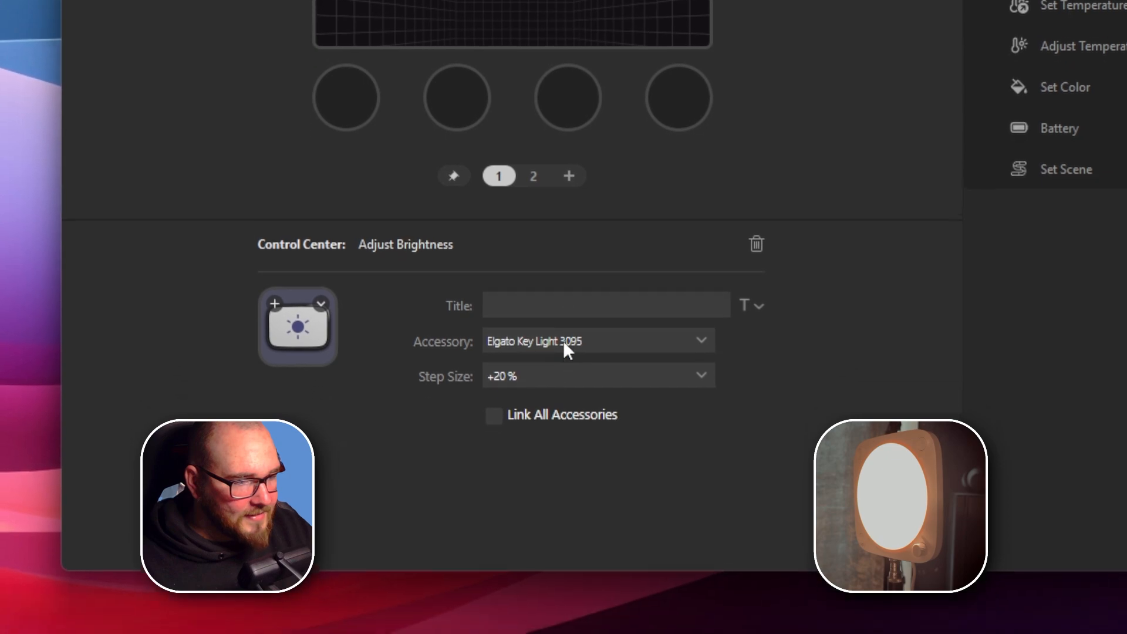
{"action": "left_click", "coordinate": [563, 342]}
{"action": "left_click", "coordinate": [565, 342]}
Set the step size to +10 % on the upper Adjust Brightness key and -10 % on the lower one.
{"action": "left_click", "coordinate": [548, 217]}
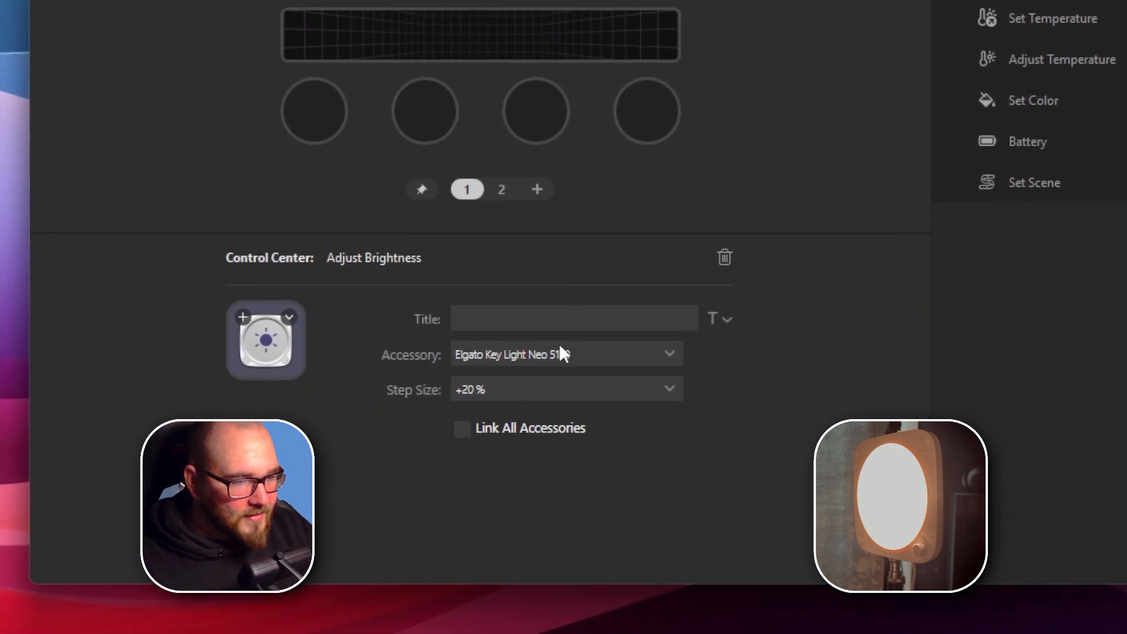
{"action": "left_click", "coordinate": [566, 322]}
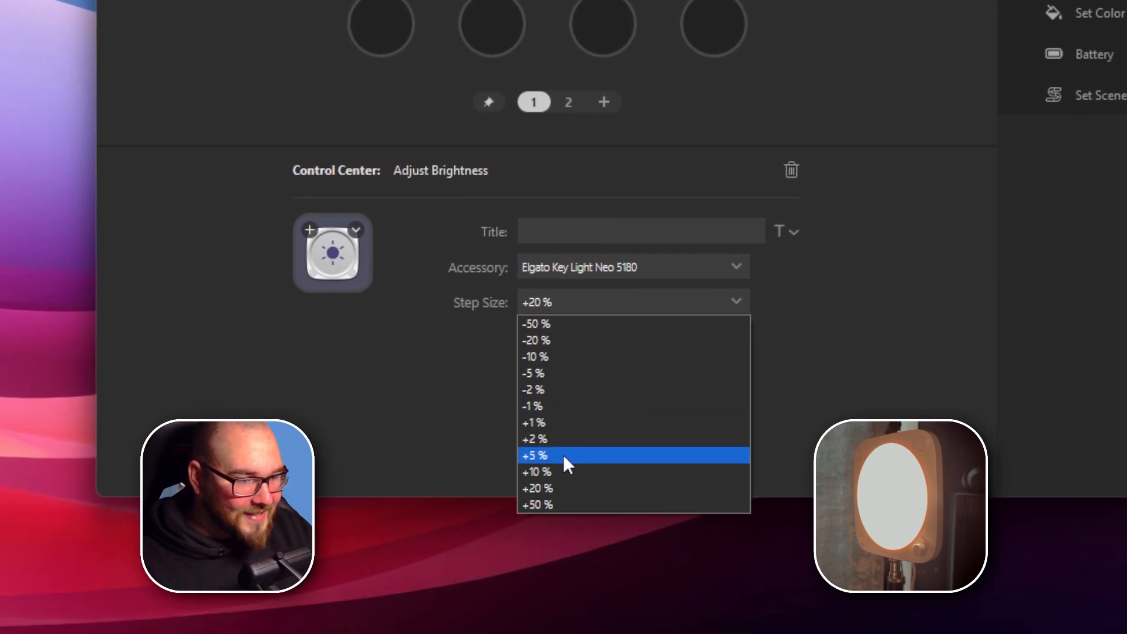
{"action": "left_click", "coordinate": [528, 473]}
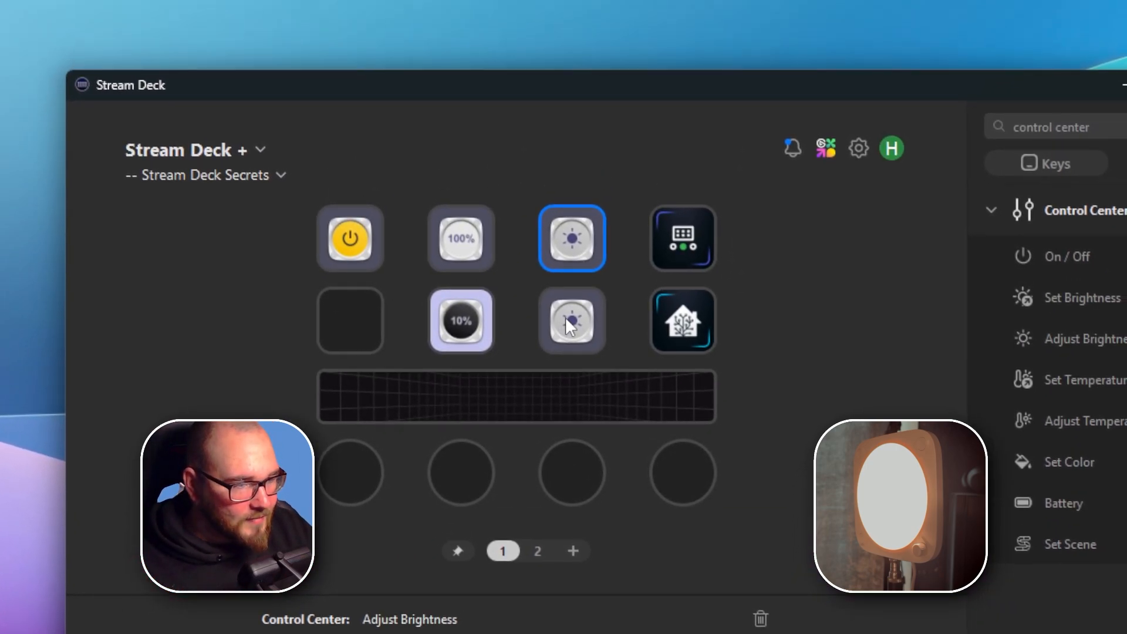
{"action": "left_click", "coordinate": [567, 320]}
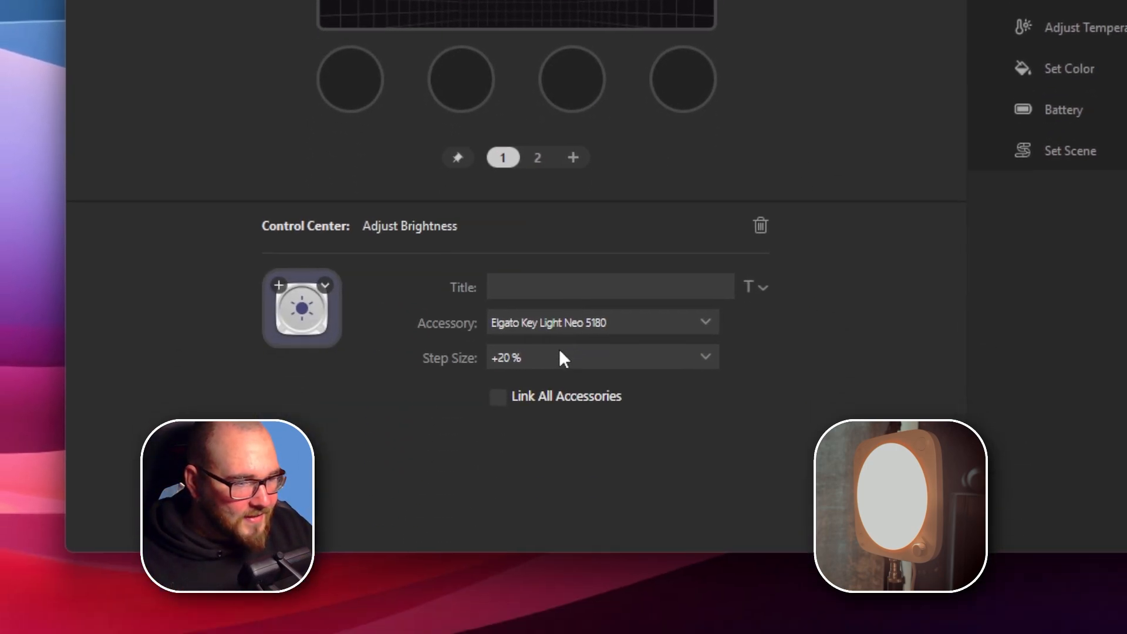
{"action": "left_click", "coordinate": [567, 311]}
{"action": "left_click", "coordinate": [564, 356]}
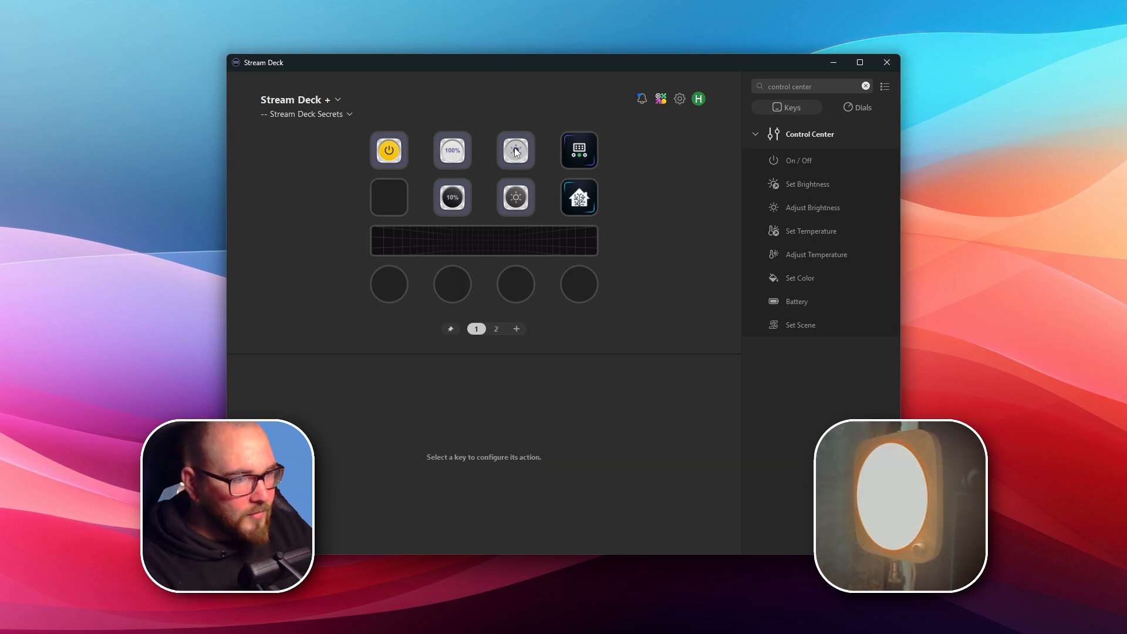
Delete the Adjust Brightness, Set Brightness and On / Off actions from the first three key columns.
{"action": "left_click", "coordinate": [516, 153]}
{"action": "key", "text": "Delete"}
{"action": "left_click", "coordinate": [516, 198]}
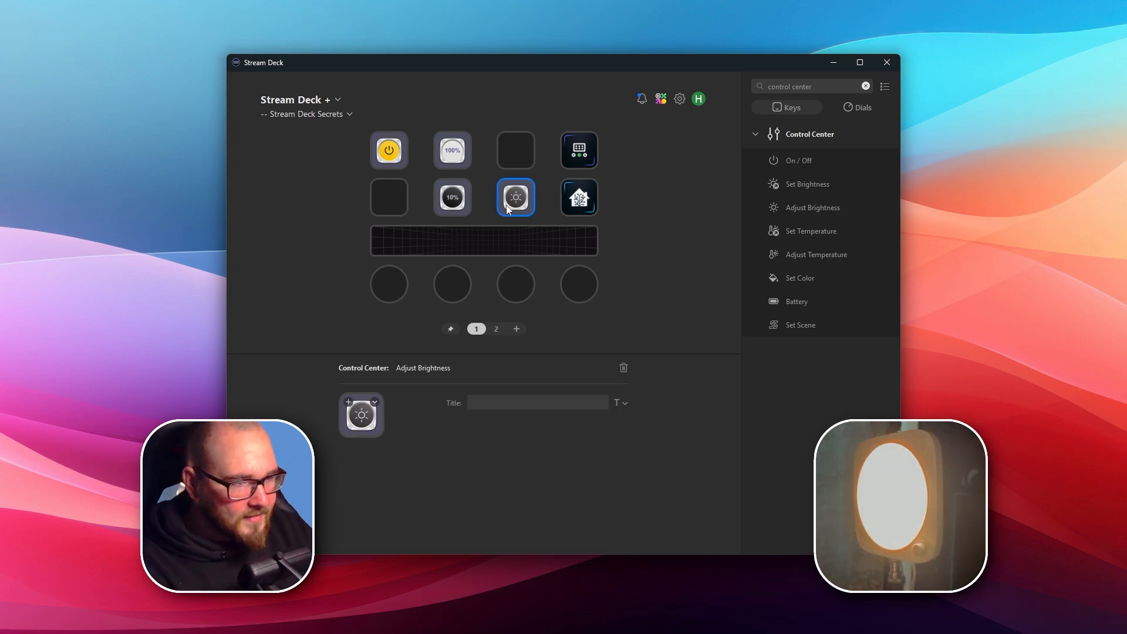
{"action": "key", "text": "Delete"}
{"action": "left_click", "coordinate": [452, 198]}
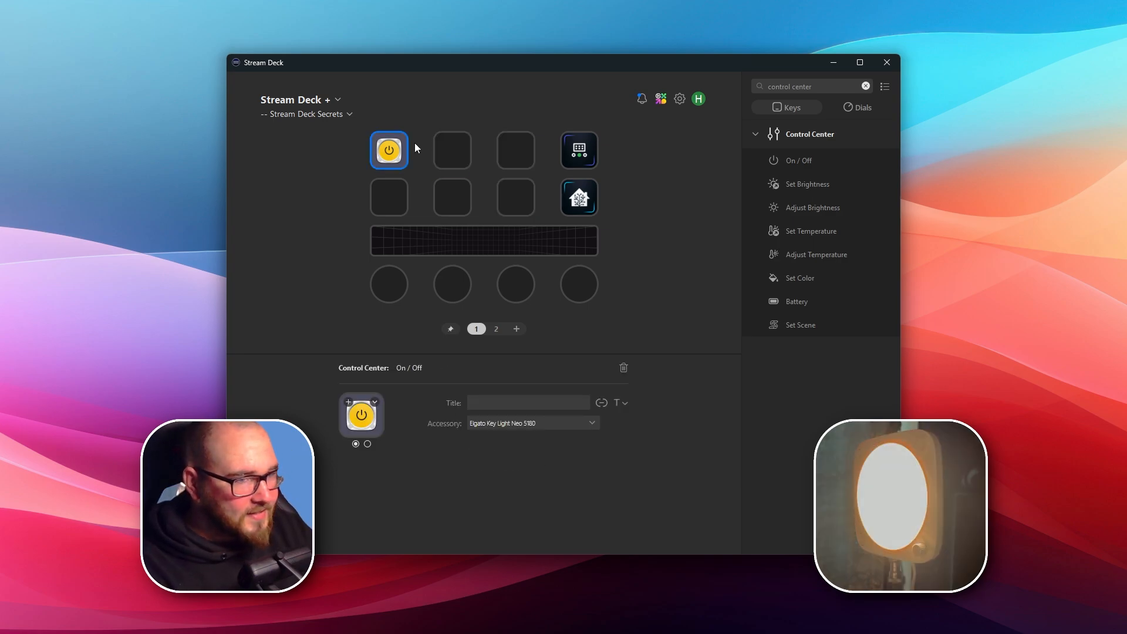
{"action": "key", "text": "Delete"}
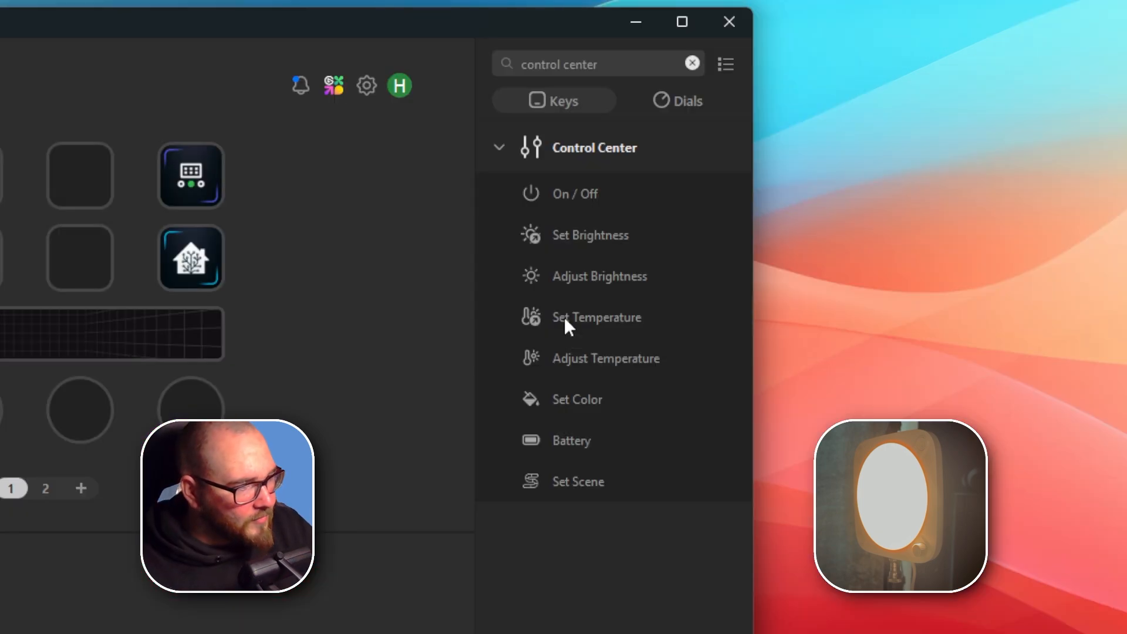
Place Set Temperature actions on both keys of the first column and Adjust Temperature actions on both keys of the second column.
{"action": "left_click_drag", "start_coordinate": [564, 320], "coordinate": [469, 258]}
{"action": "left_click_drag", "start_coordinate": [585, 335], "coordinate": [94, 257]}
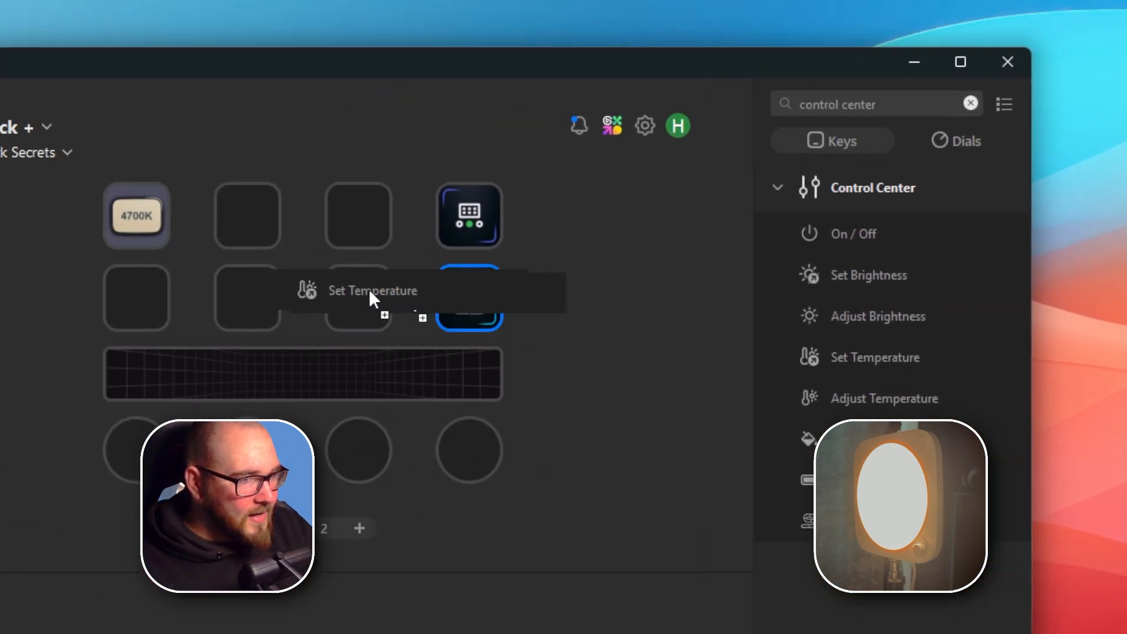
{"action": "left_click_drag", "start_coordinate": [371, 292], "coordinate": [136, 300]}
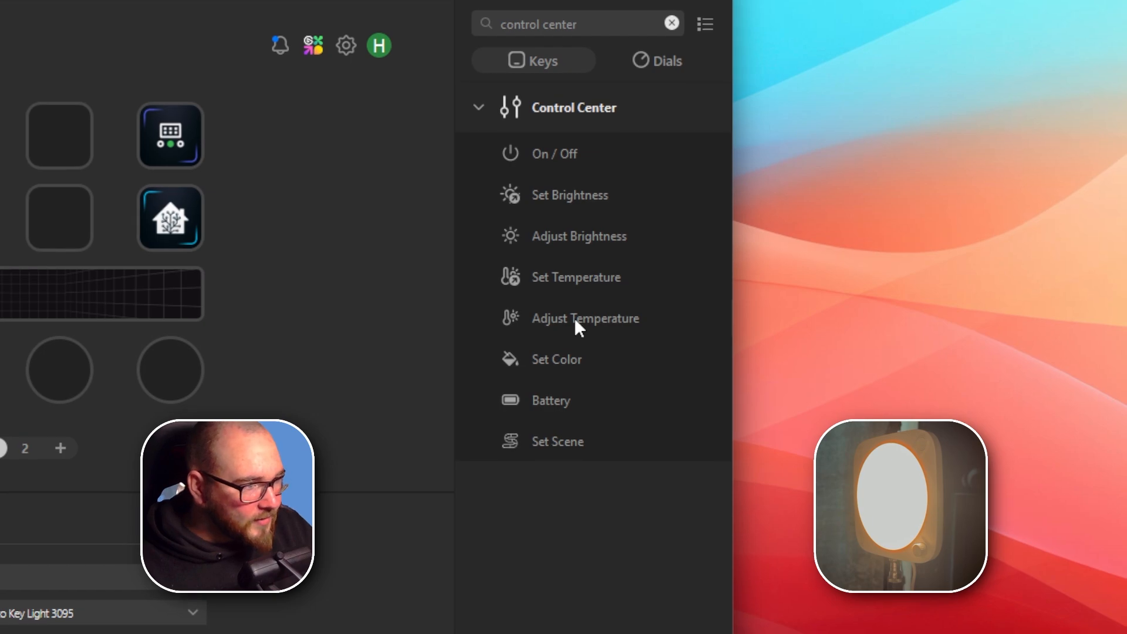
{"action": "left_click_drag", "start_coordinate": [579, 318], "coordinate": [567, 270]}
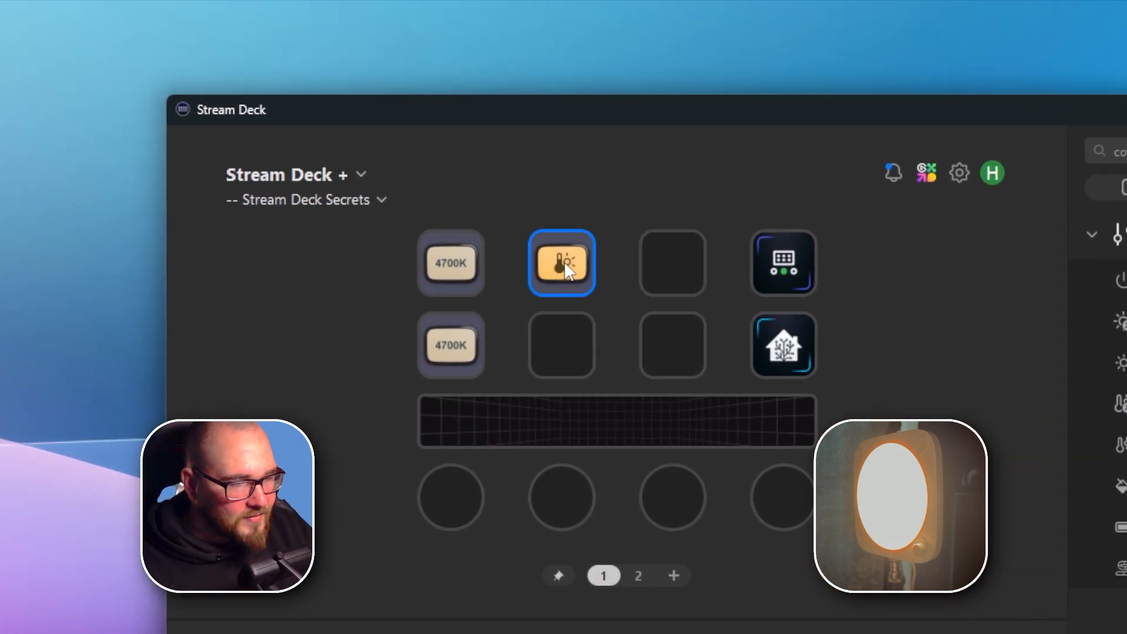
{"action": "left_click_drag", "start_coordinate": [1123, 444], "coordinate": [546, 357]}
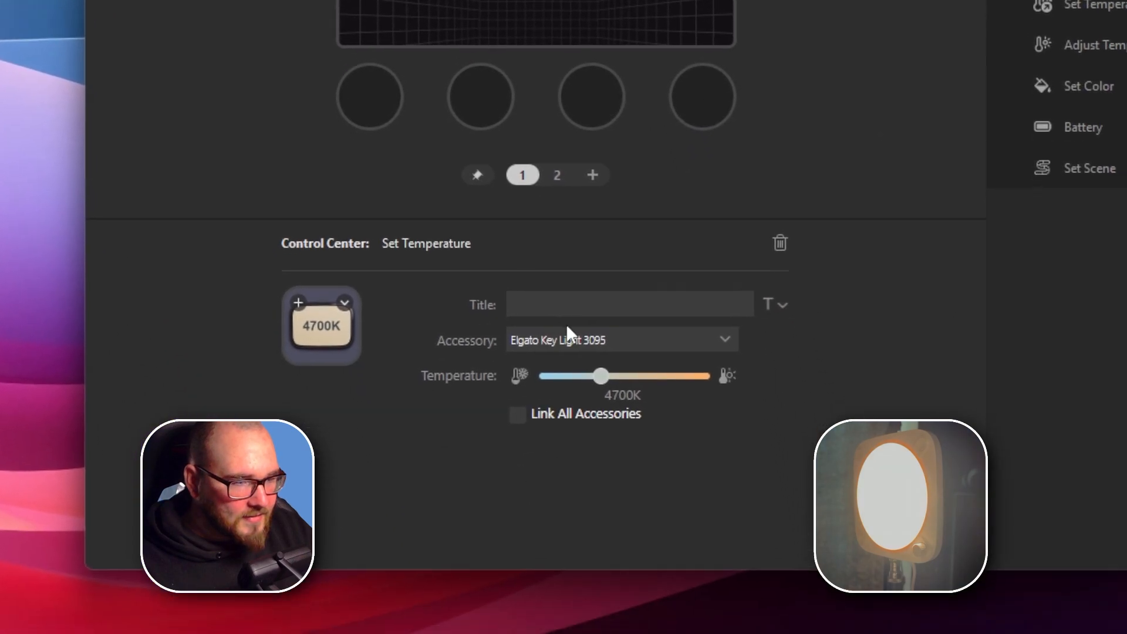
Assign the Set Temperature and Adjust Temperature keys to Elgato Key Light Neo 5180.
{"action": "left_click", "coordinate": [567, 332]}
{"action": "left_click", "coordinate": [579, 382]}
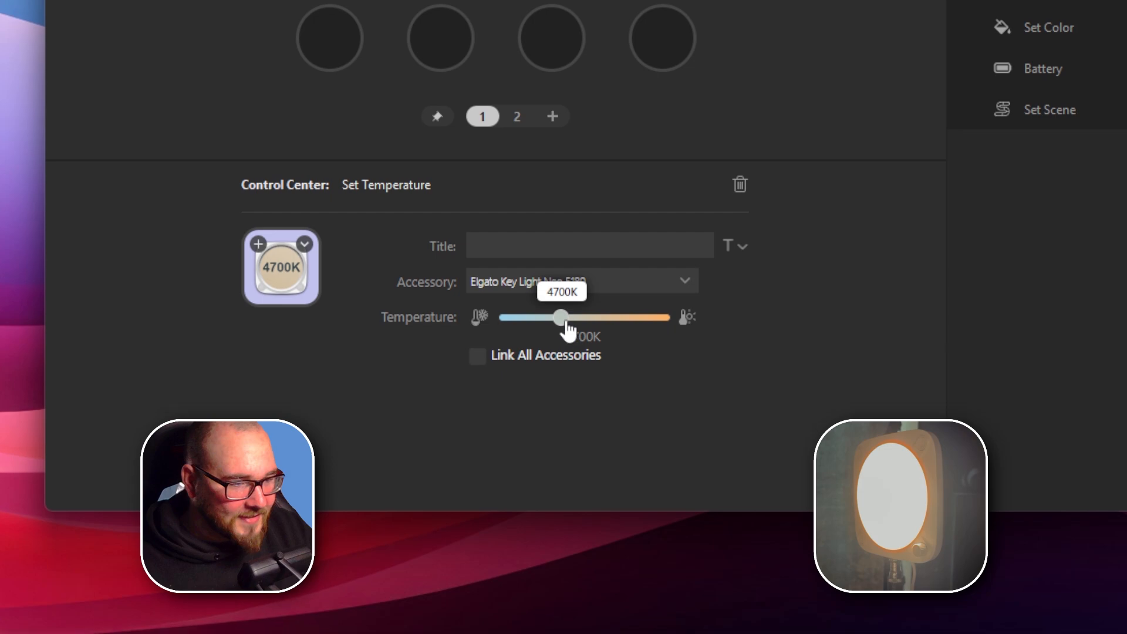
Set the upper Set Temperature key to 2900K and the lower one to 7000K.
{"action": "left_click_drag", "start_coordinate": [568, 331], "coordinate": [692, 331]}
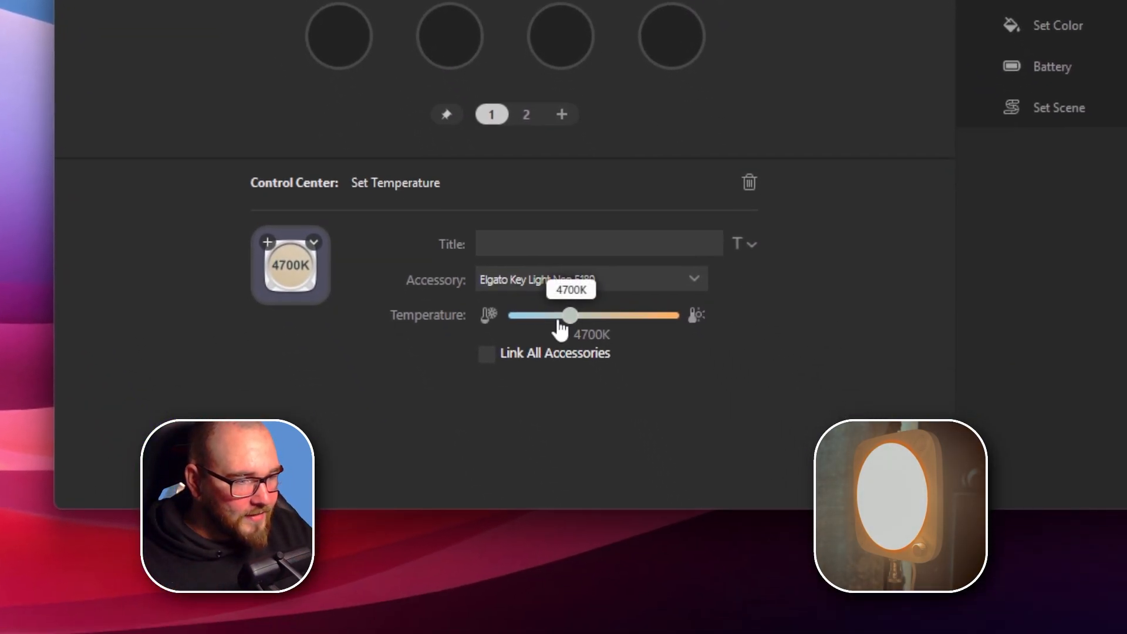
{"action": "left_click_drag", "start_coordinate": [560, 330], "coordinate": [517, 333]}
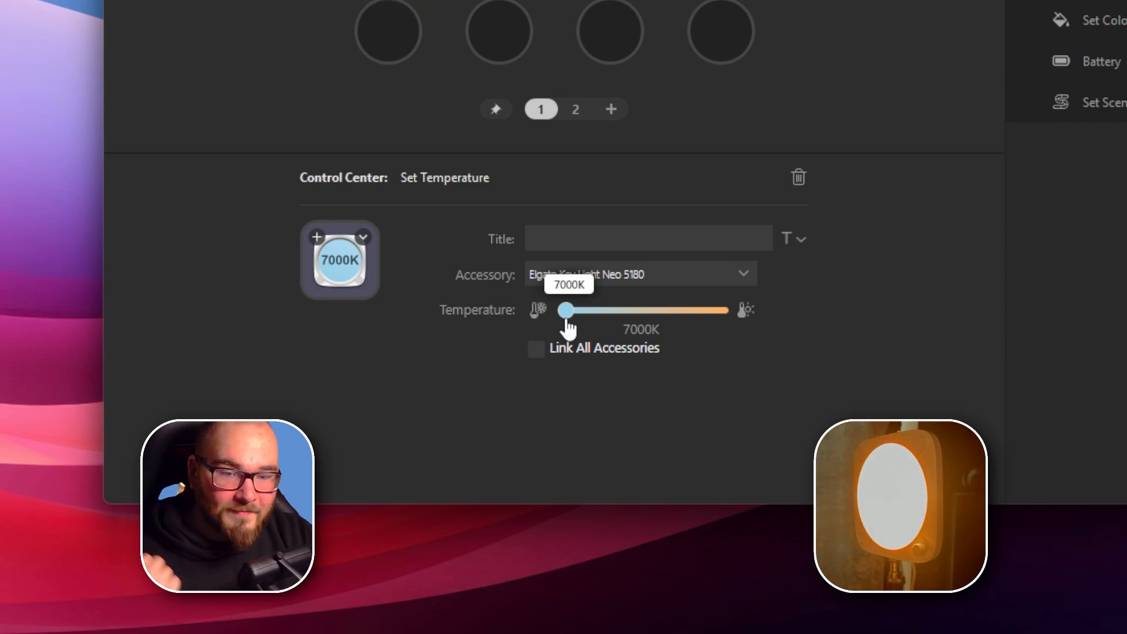
{"action": "left_click", "coordinate": [567, 323]}
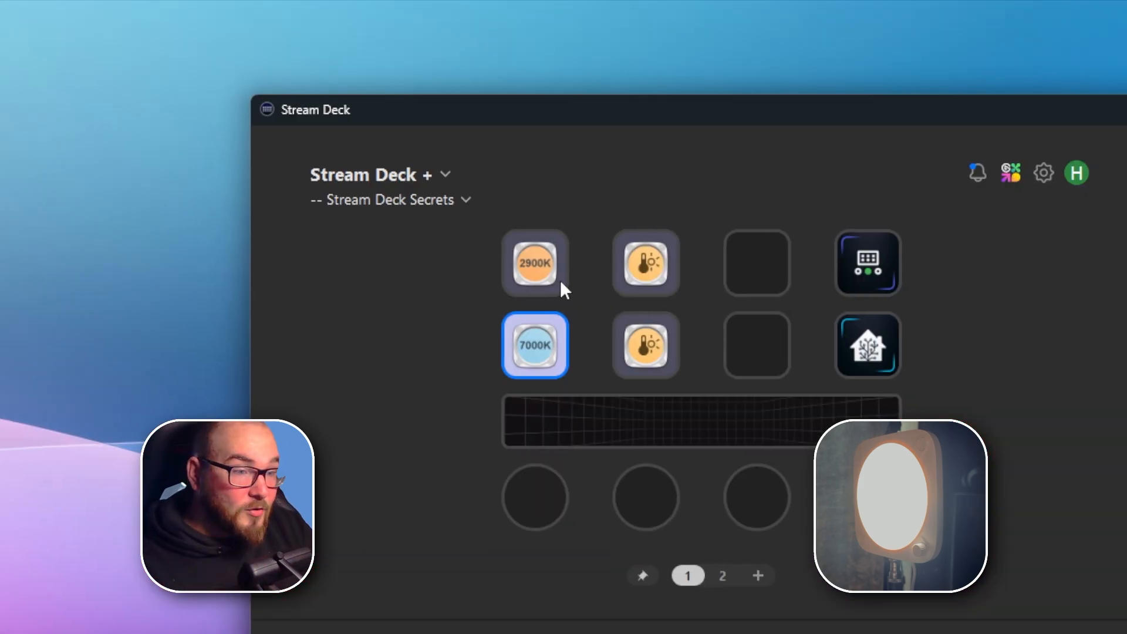
Set the upper Set Temperature key to 4200K and the lower one to 5500K.
{"action": "left_click", "coordinate": [392, 153]}
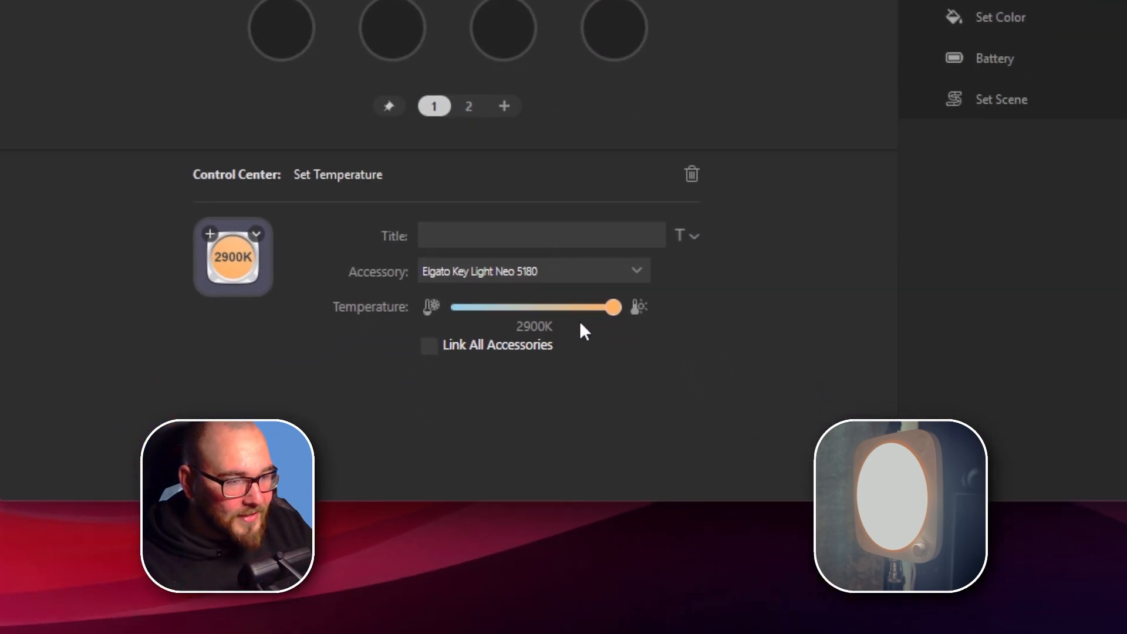
{"action": "left_click_drag", "start_coordinate": [614, 308], "coordinate": [561, 321]}
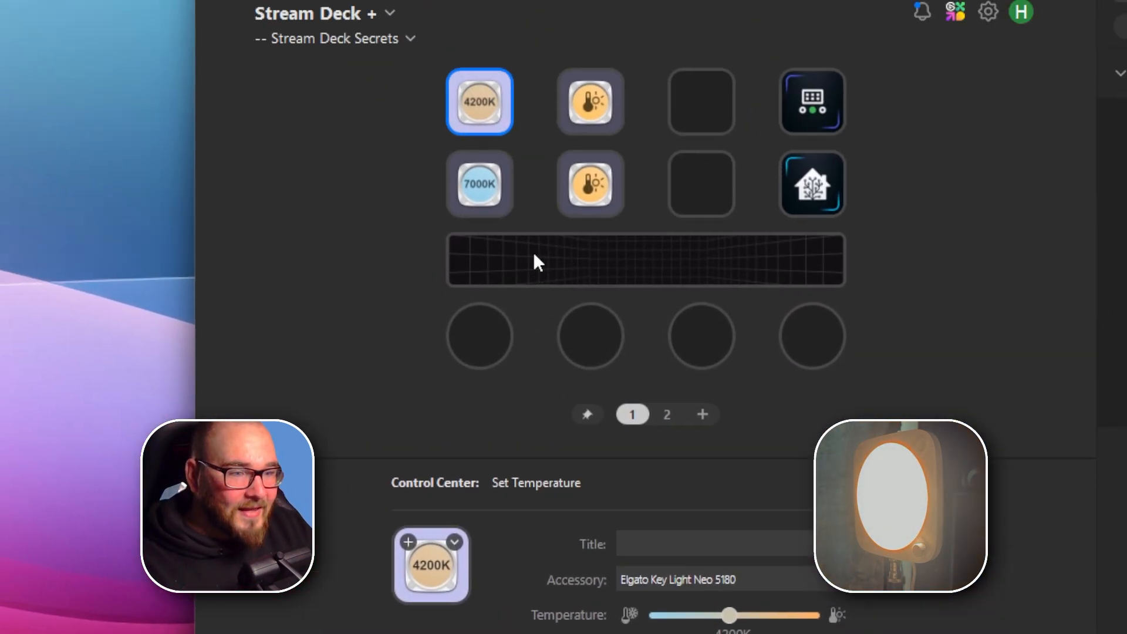
{"action": "left_click", "coordinate": [565, 320]}
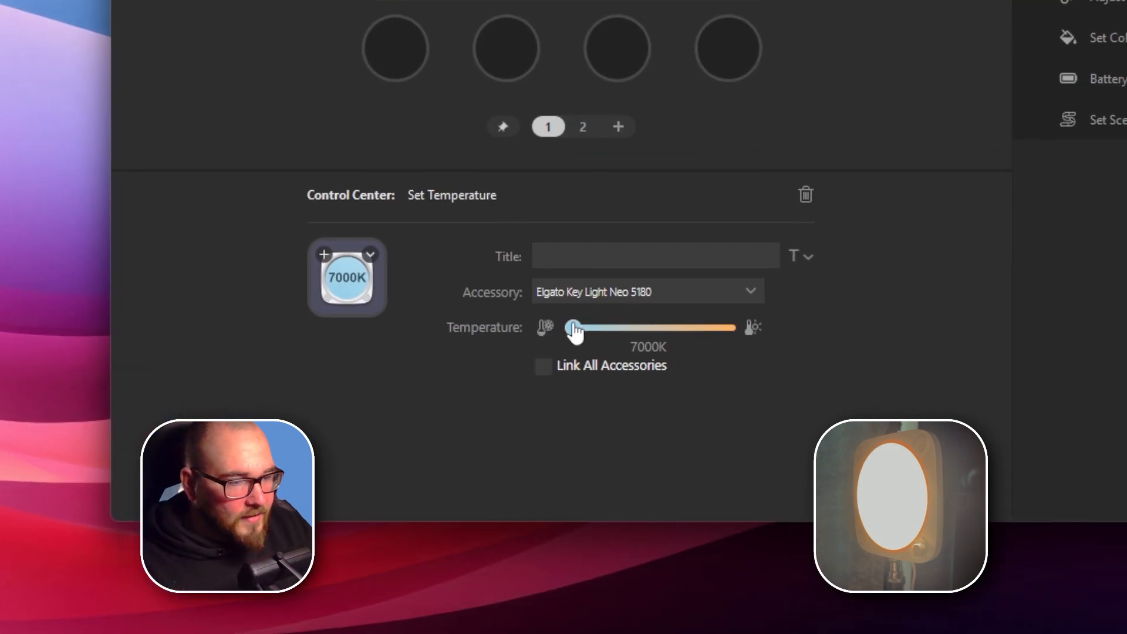
{"action": "mouse_move", "coordinate": [573, 332]}
{"action": "left_mouse_down"}
{"action": "mouse_move", "coordinate": [552, 323]}
{"action": "mouse_move", "coordinate": [587, 332]}
{"action": "mouse_move", "coordinate": [566, 325]}
{"action": "left_mouse_up"}
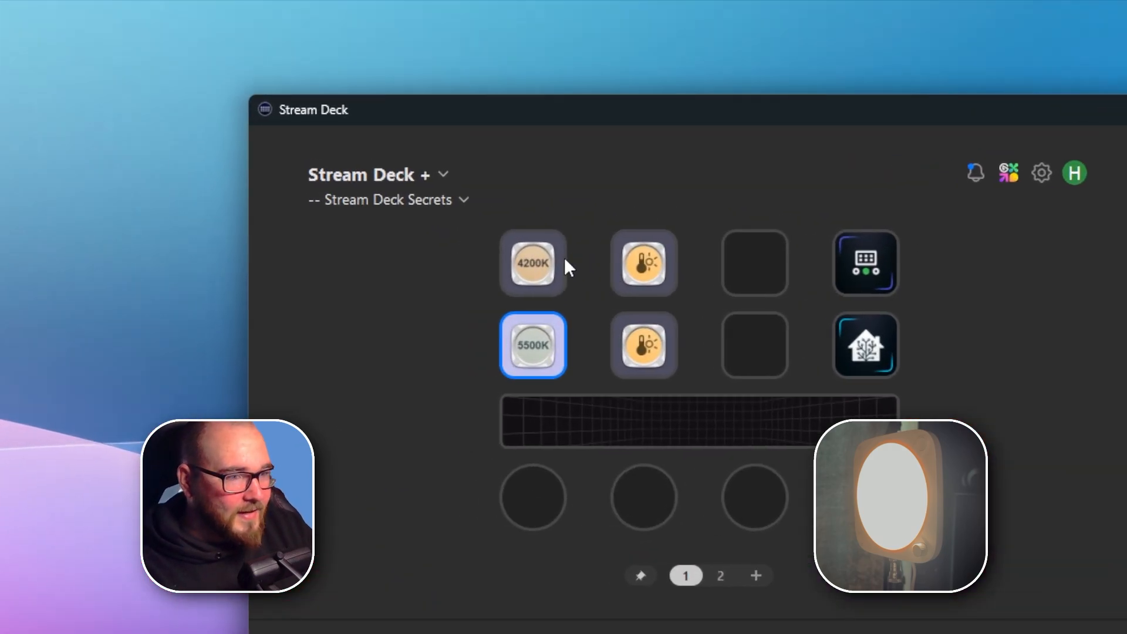
Set the upper Adjust Temperature key to a warmer step of 200 K and give the lower one a cooler step.
{"action": "left_click", "coordinate": [644, 263]}
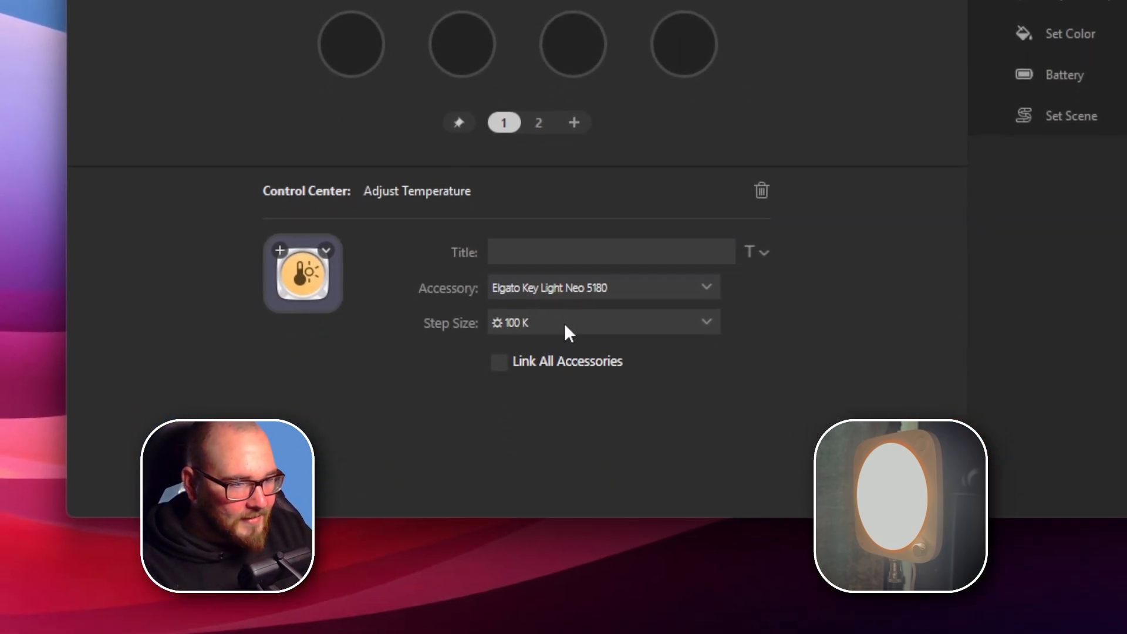
{"action": "left_click", "coordinate": [563, 306]}
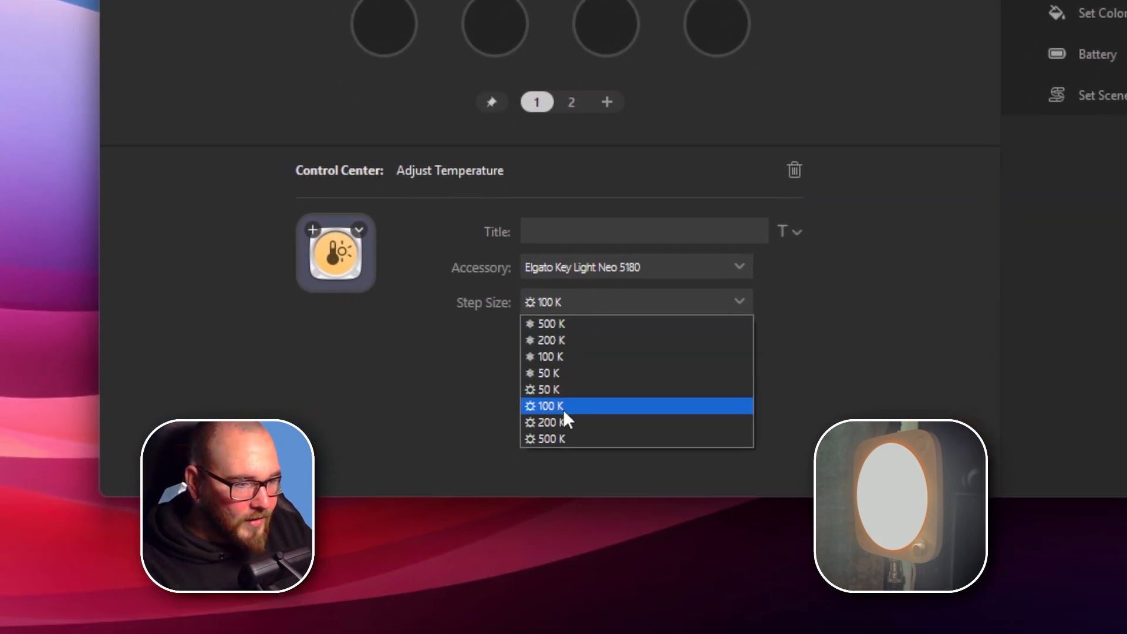
{"action": "left_click", "coordinate": [543, 424]}
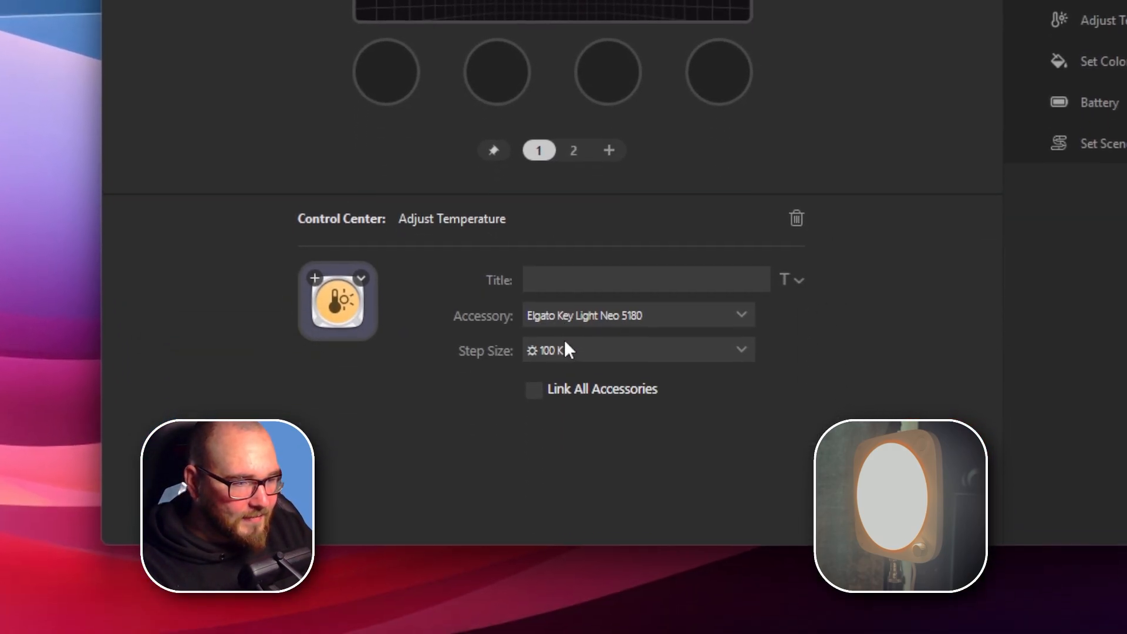
{"action": "left_click", "coordinate": [565, 340]}
{"action": "left_click", "coordinate": [564, 350]}
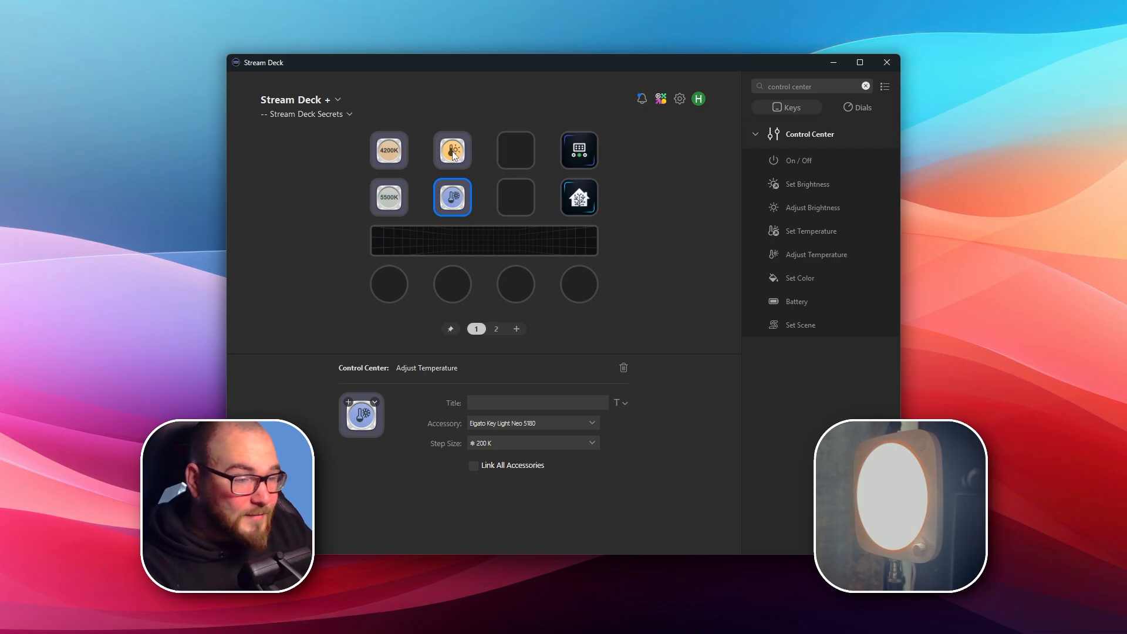
Delete the Set Temperature and Adjust Temperature actions from the first two key columns.
{"action": "left_click", "coordinate": [455, 153]}
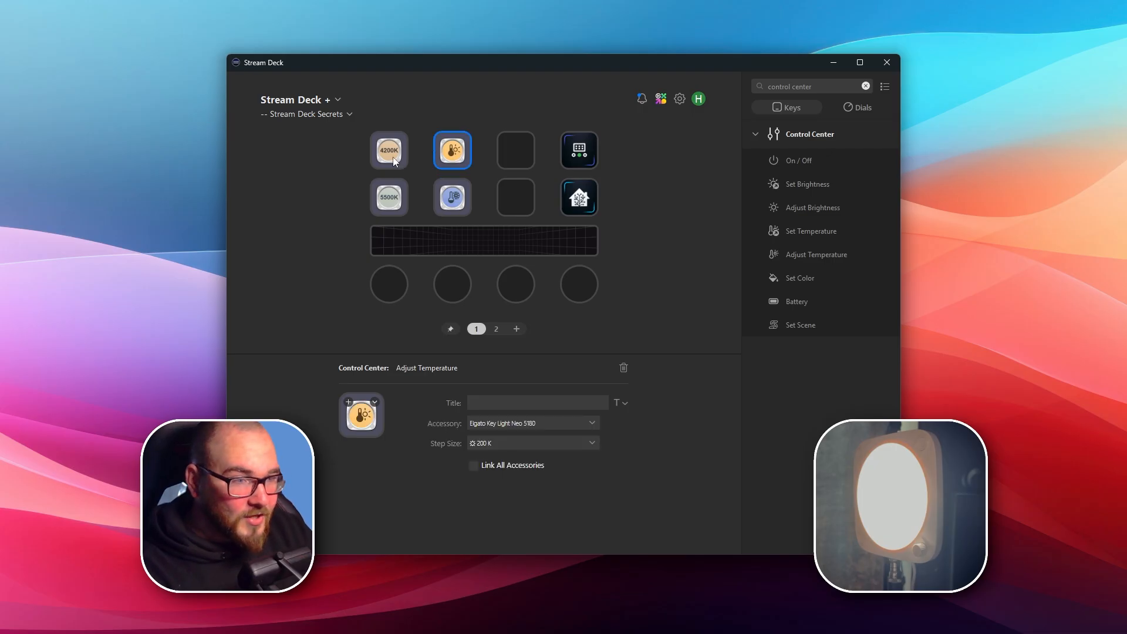
{"action": "key", "text": "Delete"}
{"action": "left_click", "coordinate": [389, 151]}
{"action": "key", "text": "Delete"}
{"action": "left_click", "coordinate": [390, 197]}
{"action": "key", "text": "Delete"}
{"action": "left_click", "coordinate": [445, 199]}
{"action": "key", "text": "Delete"}
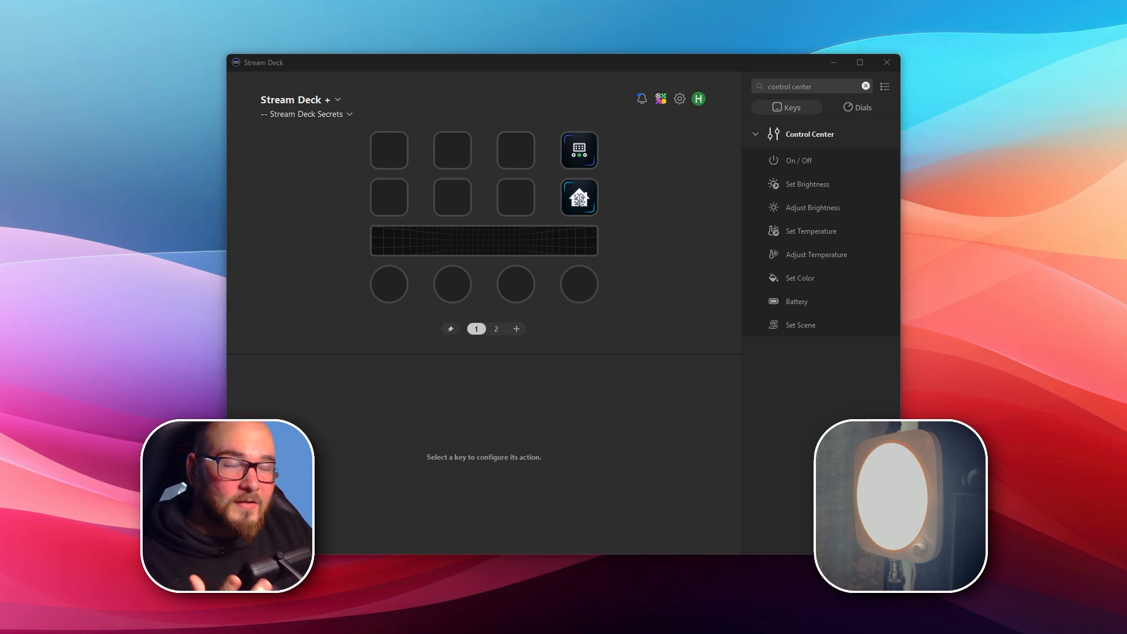
Place the Control Center Adjust Brightness action on the first dial and Adjust Temperature on the second dial.
{"action": "left_click", "coordinate": [798, 282]}
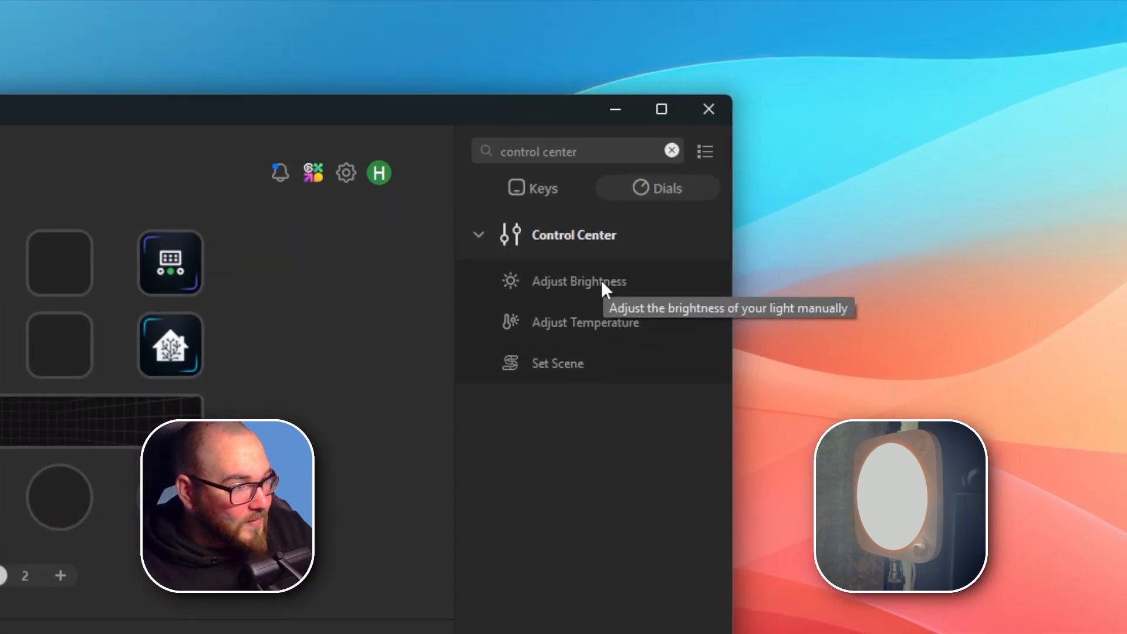
{"action": "left_click_drag", "start_coordinate": [600, 279], "coordinate": [0, 492]}
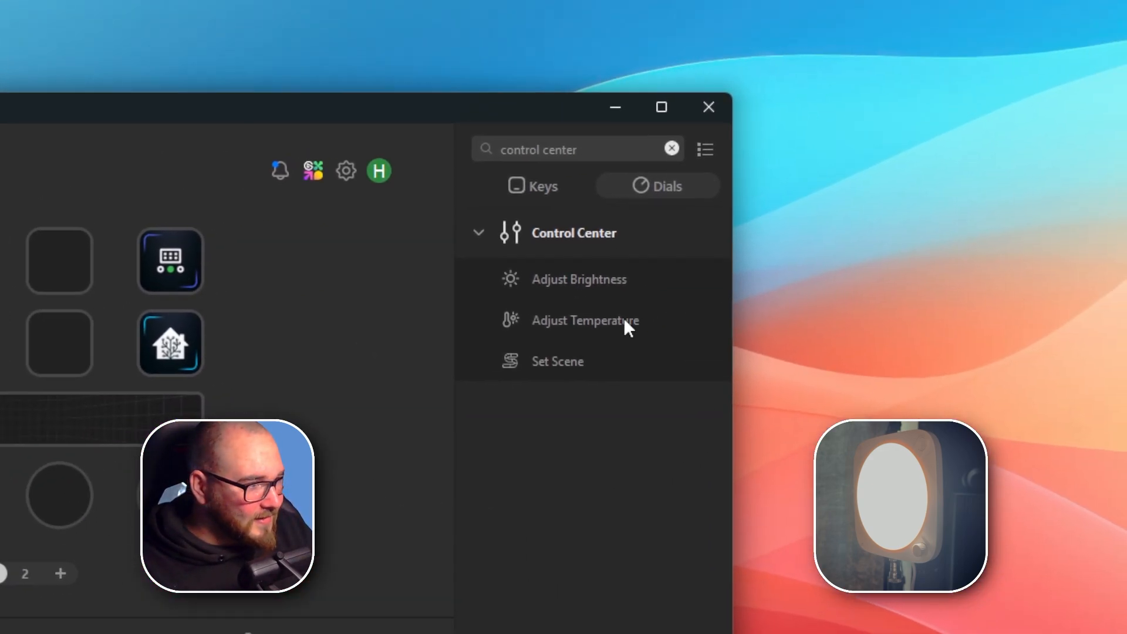
{"action": "left_click_drag", "start_coordinate": [624, 320], "coordinate": [0, 496]}
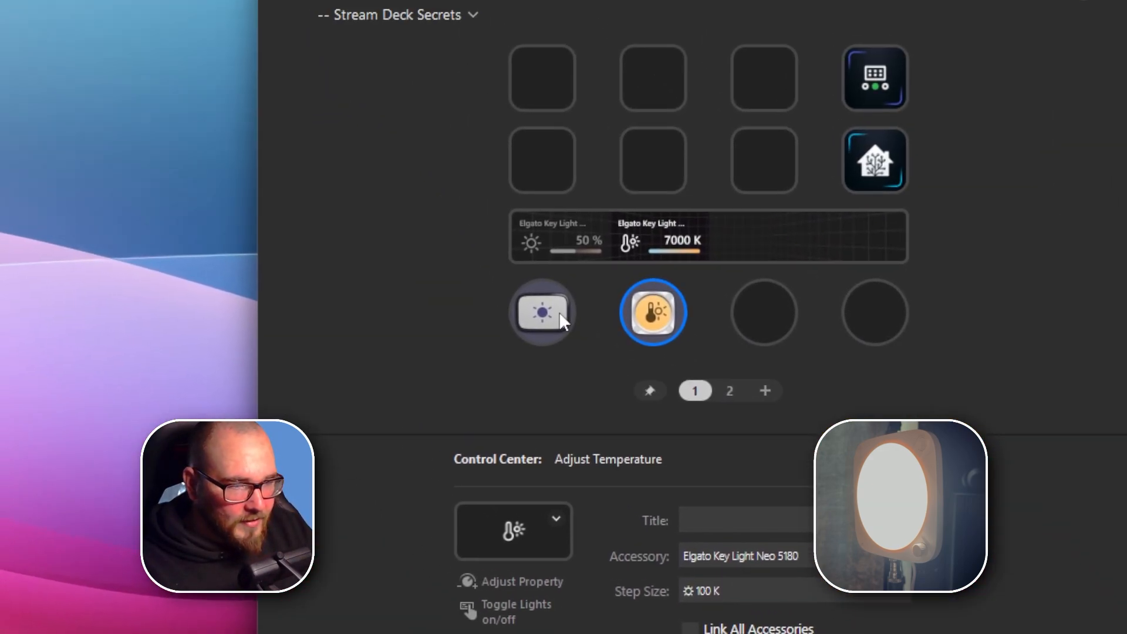
Assign both dials to Elgato Key Light Neo 5180 and set the Adjust Brightness dial's step size to 5 %.
{"action": "left_click", "coordinate": [328, 37]}
{"action": "left_click", "coordinate": [587, 280]}
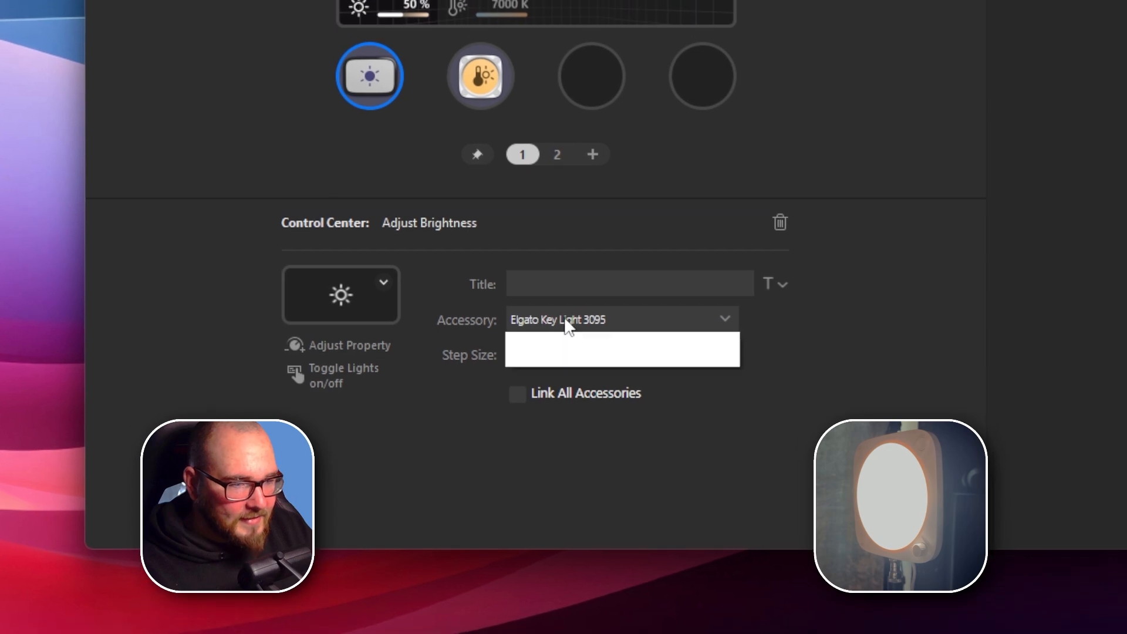
{"action": "left_click", "coordinate": [495, 316]}
{"action": "left_click", "coordinate": [565, 317]}
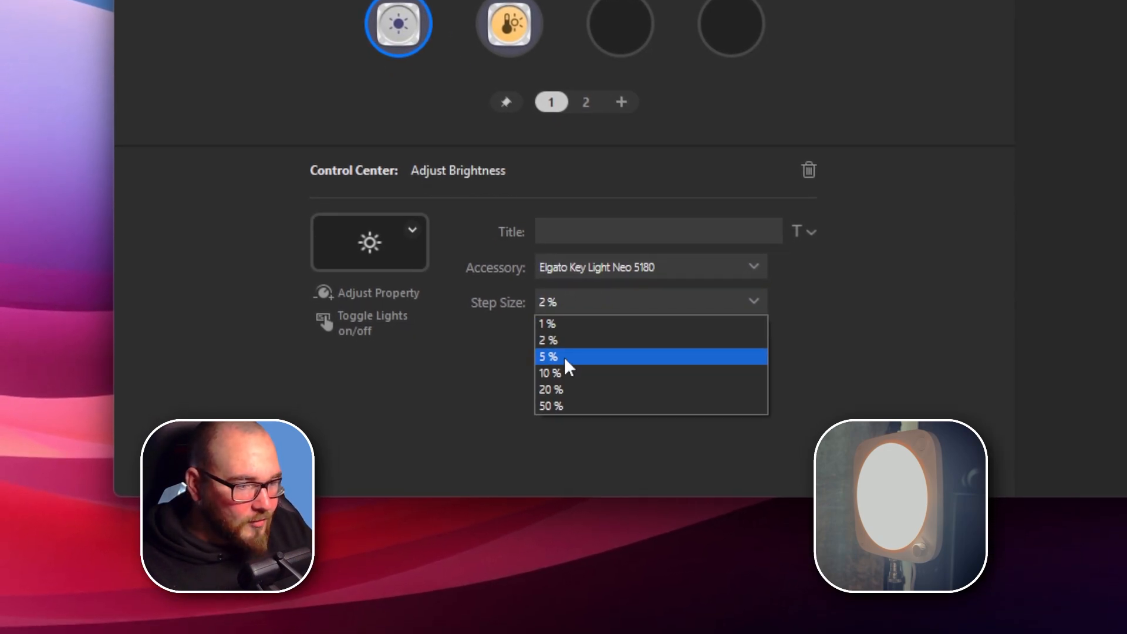
{"action": "left_click", "coordinate": [566, 370]}
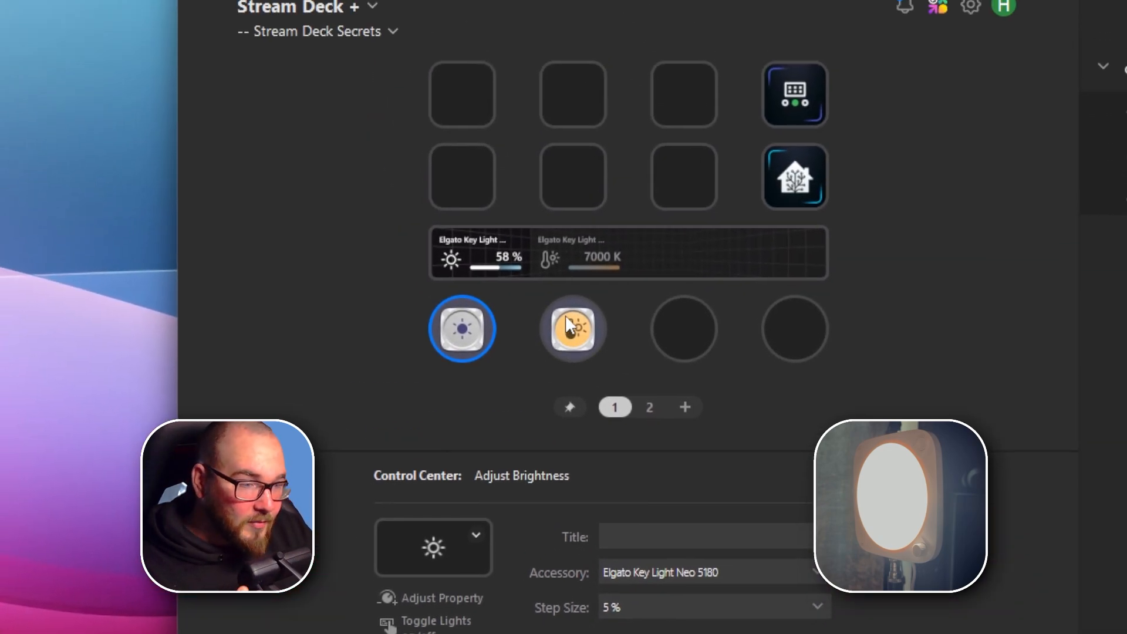
{"action": "left_click", "coordinate": [503, 14]}
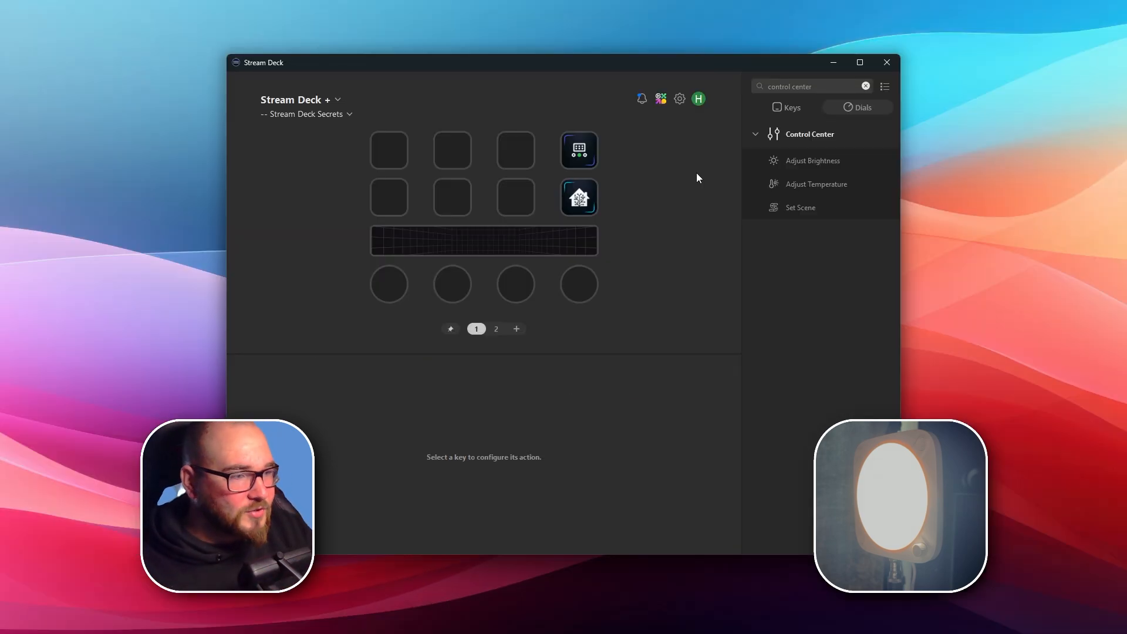
Search the key actions for "multi" and place a Multi Action on an empty key.
{"action": "left_click", "coordinate": [404, 160]}
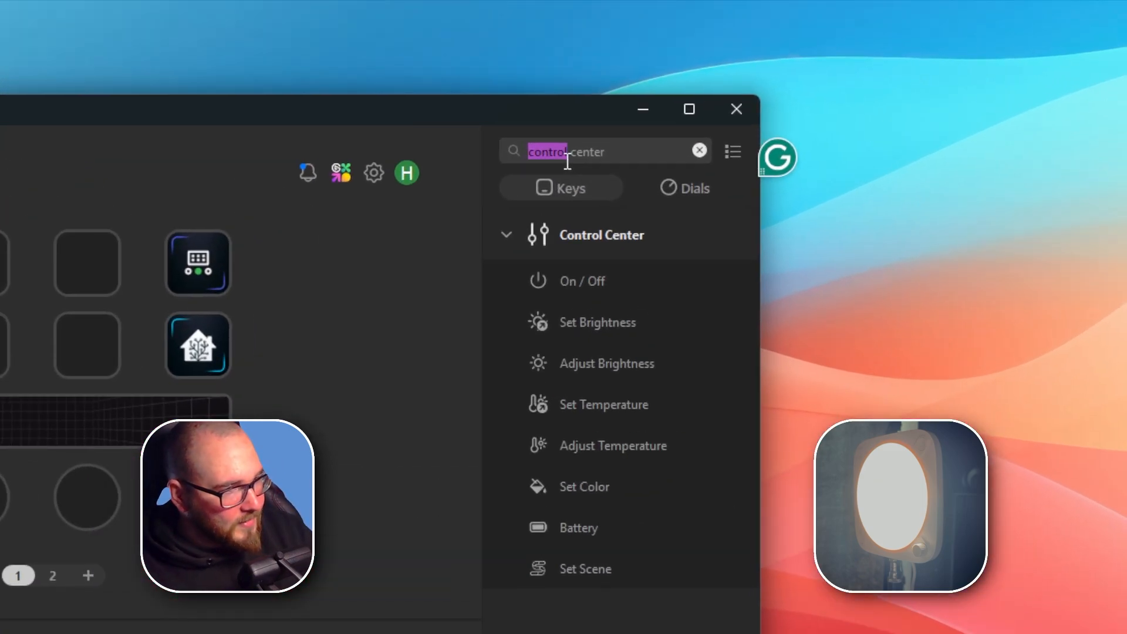
{"action": "key", "text": "ctrl+a"}
{"action": "type", "text": "m"}
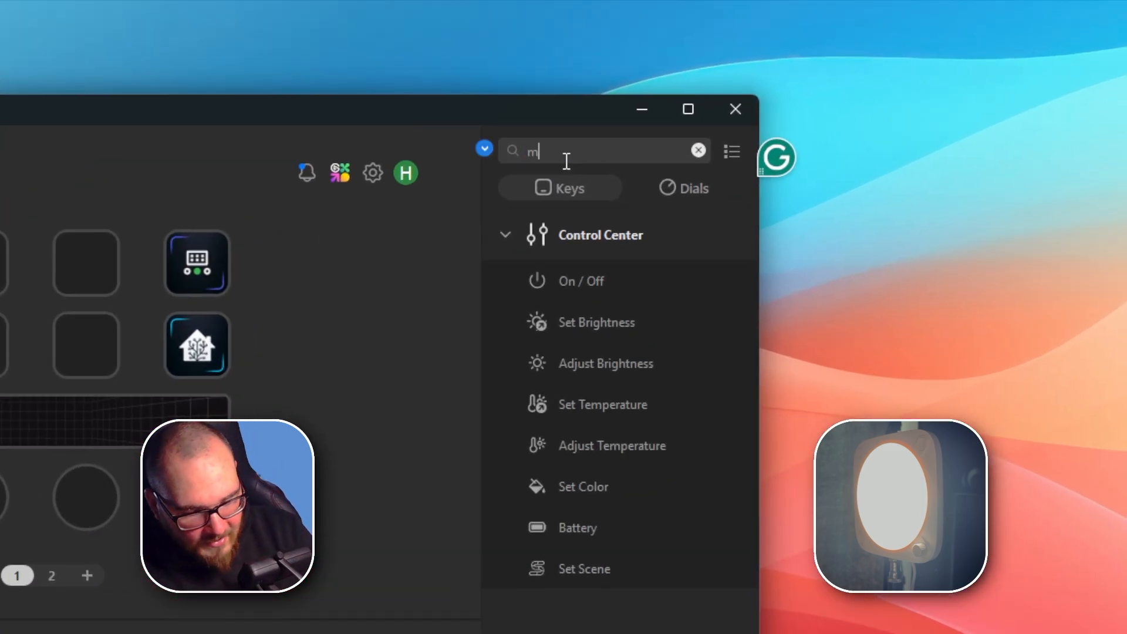
{"action": "type", "text": "ulti"}
{"action": "left_click", "coordinate": [510, 235]}
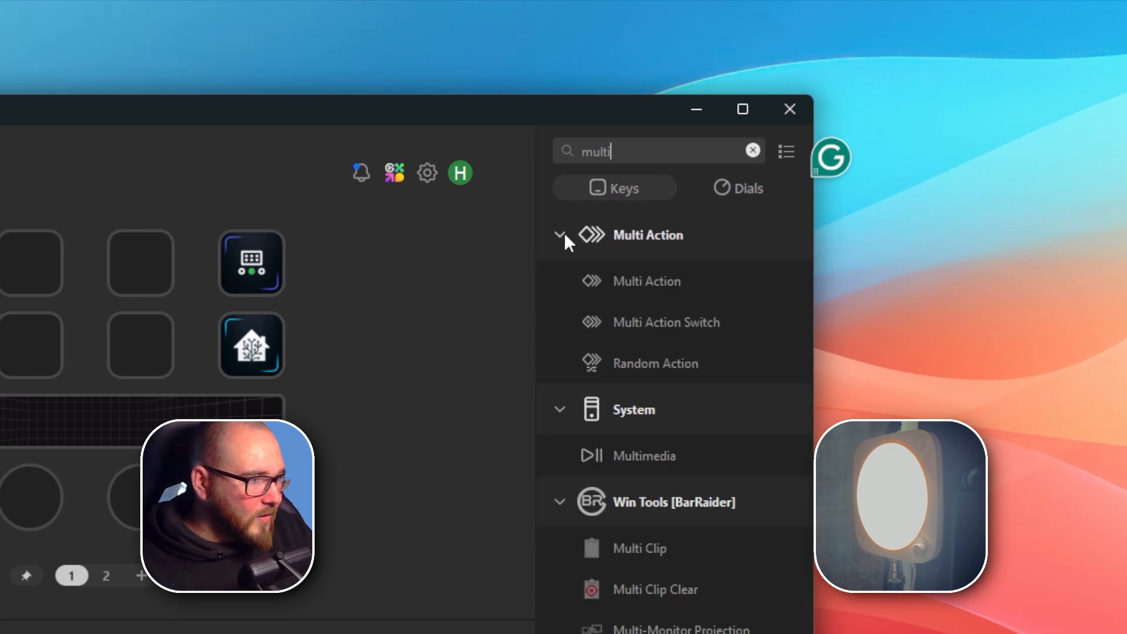
{"action": "left_click_drag", "start_coordinate": [580, 281], "coordinate": [565, 258]}
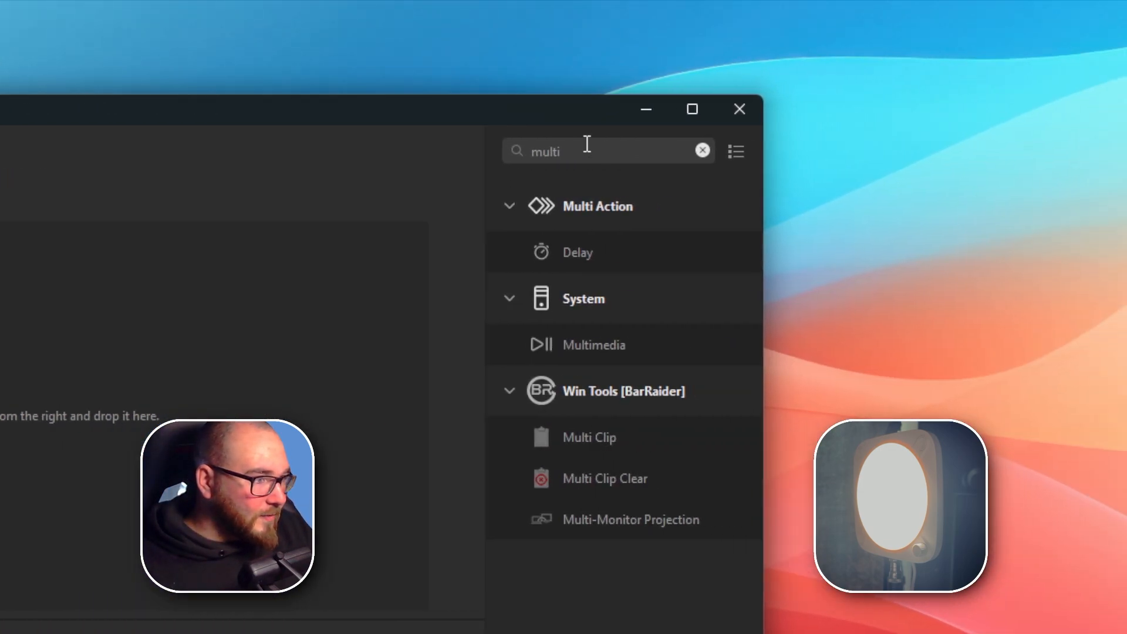
Search the actions for "control center" and add Set Brightness and Set Temperature to the Multi Action.
{"action": "double_click", "coordinate": [568, 147]}
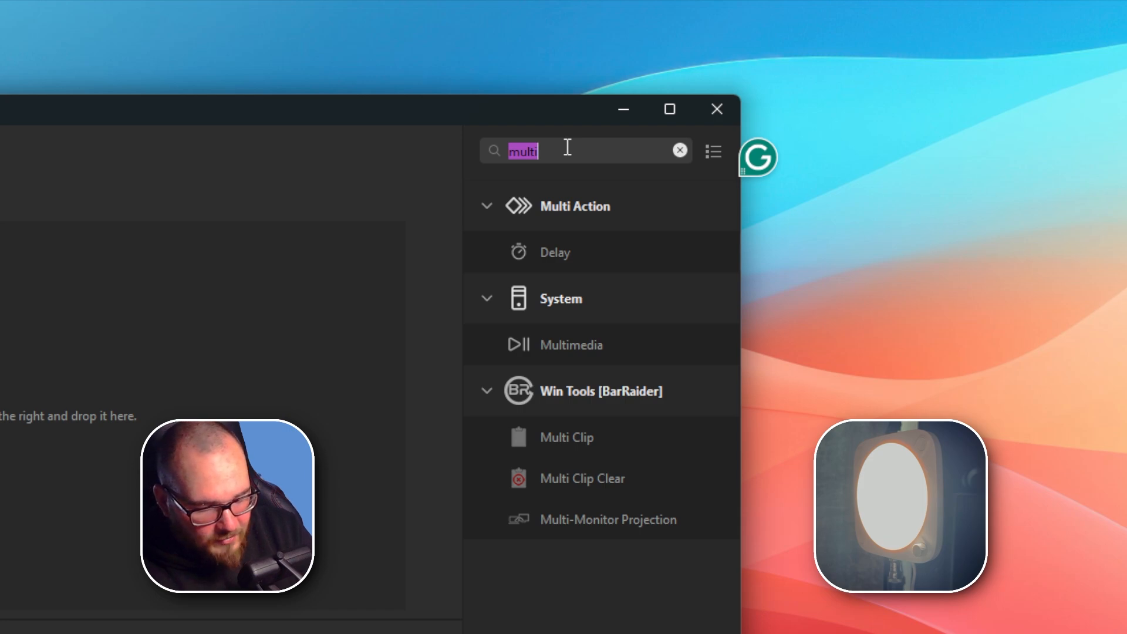
{"action": "type", "text": "control center"}
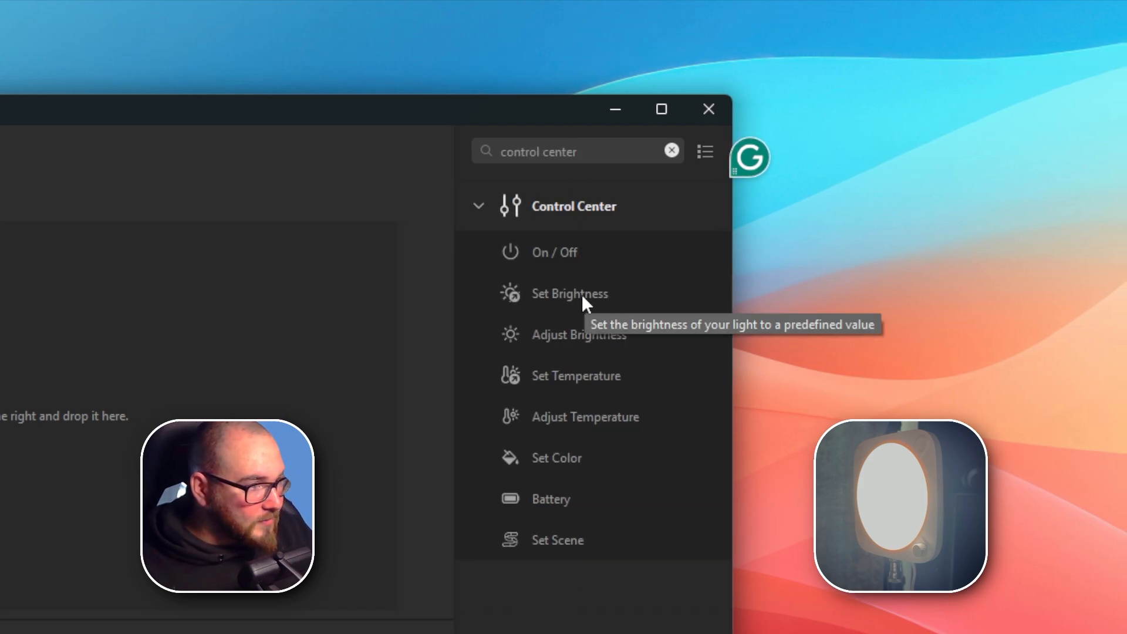
{"action": "left_click_drag", "start_coordinate": [582, 294], "coordinate": [132, 287]}
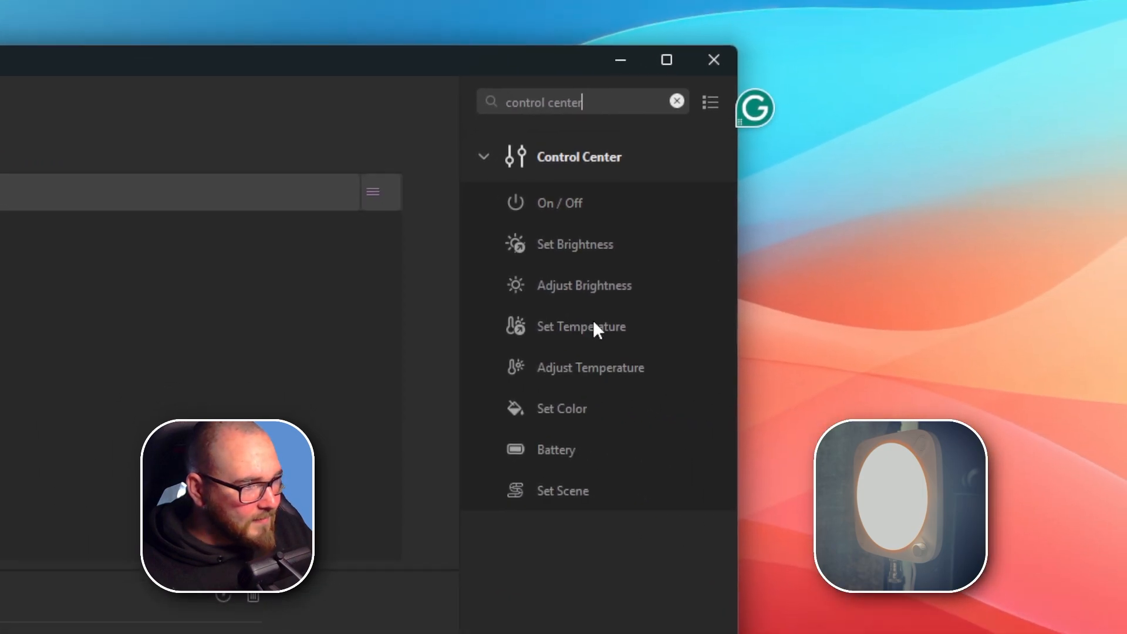
{"action": "left_click_drag", "start_coordinate": [1026, 377], "coordinate": [419, 353]}
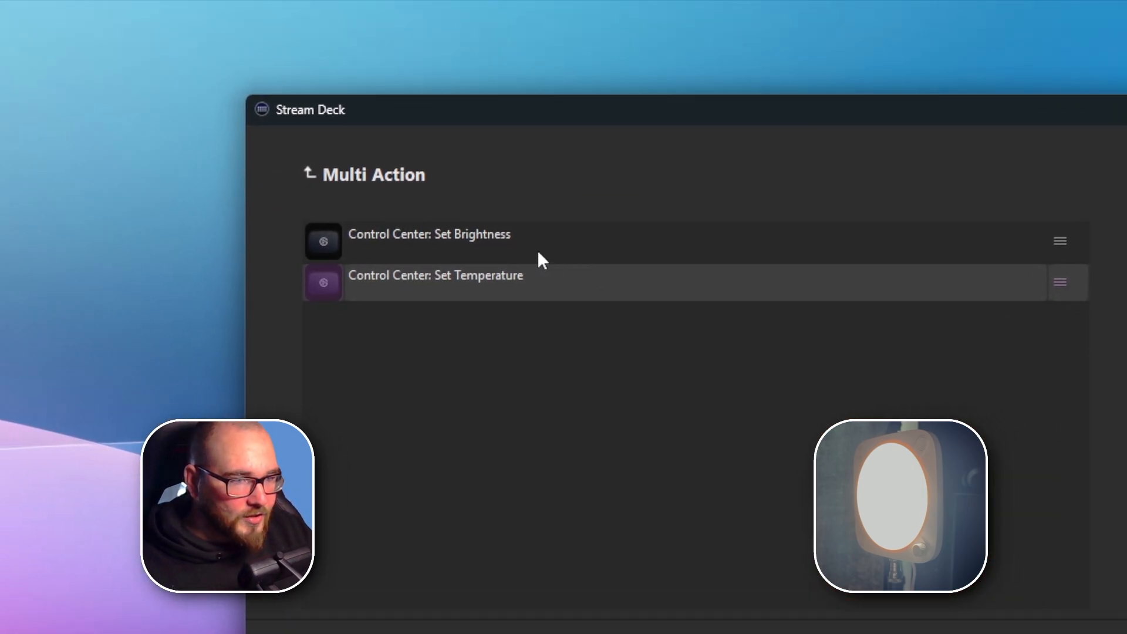
Assign the Multi Action's Set Brightness action to Elgato Key Light Neo 5180 and set its brightness to 20%.
{"action": "left_click", "coordinate": [429, 219]}
{"action": "left_click", "coordinate": [568, 299]}
{"action": "left_click", "coordinate": [568, 336]}
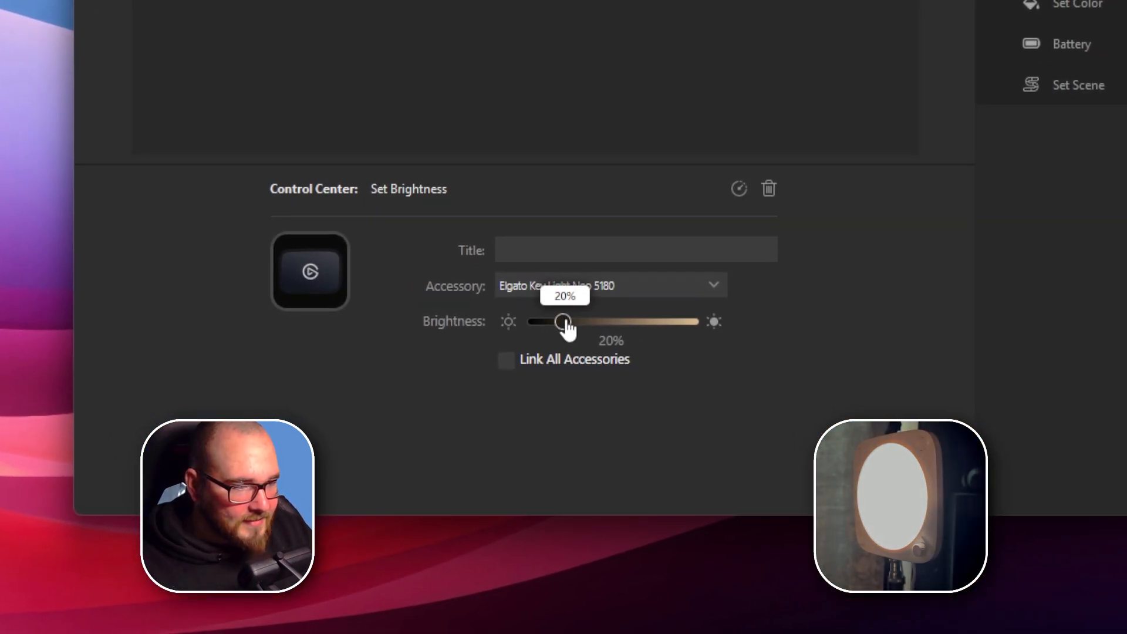
{"action": "left_click_drag", "start_coordinate": [567, 324], "coordinate": [700, 310]}
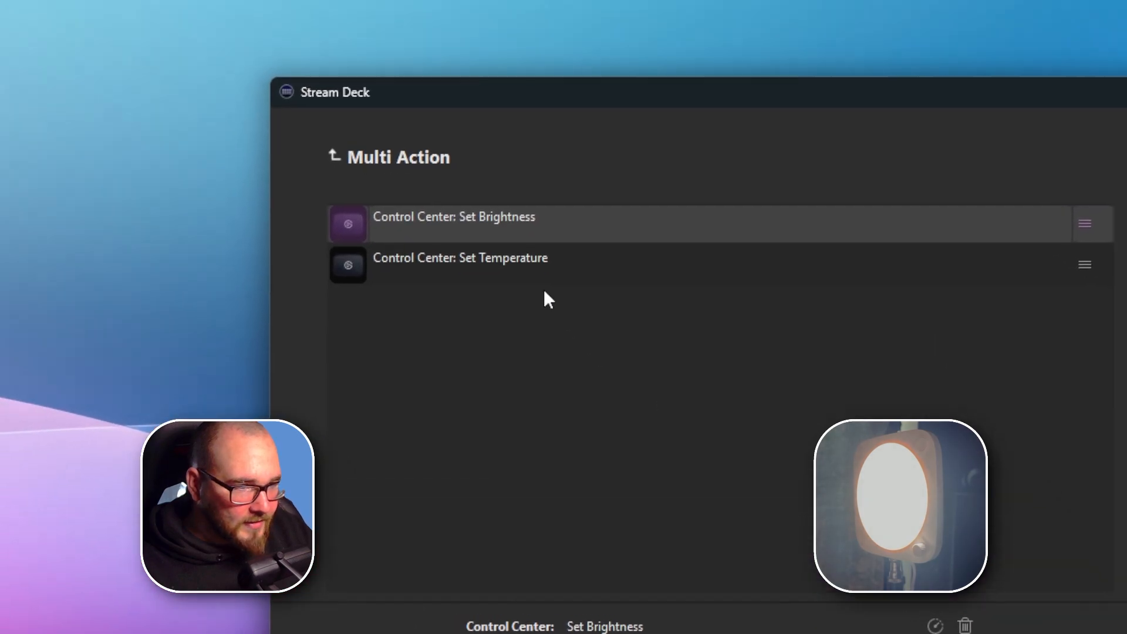
Adjust the Set Temperature action's color temperature and set the Set Brightness action to 100% for Elgato Key Light Neo 5180.
{"action": "left_click", "coordinate": [534, 269]}
{"action": "left_click_drag", "start_coordinate": [456, 313], "coordinate": [566, 321]}
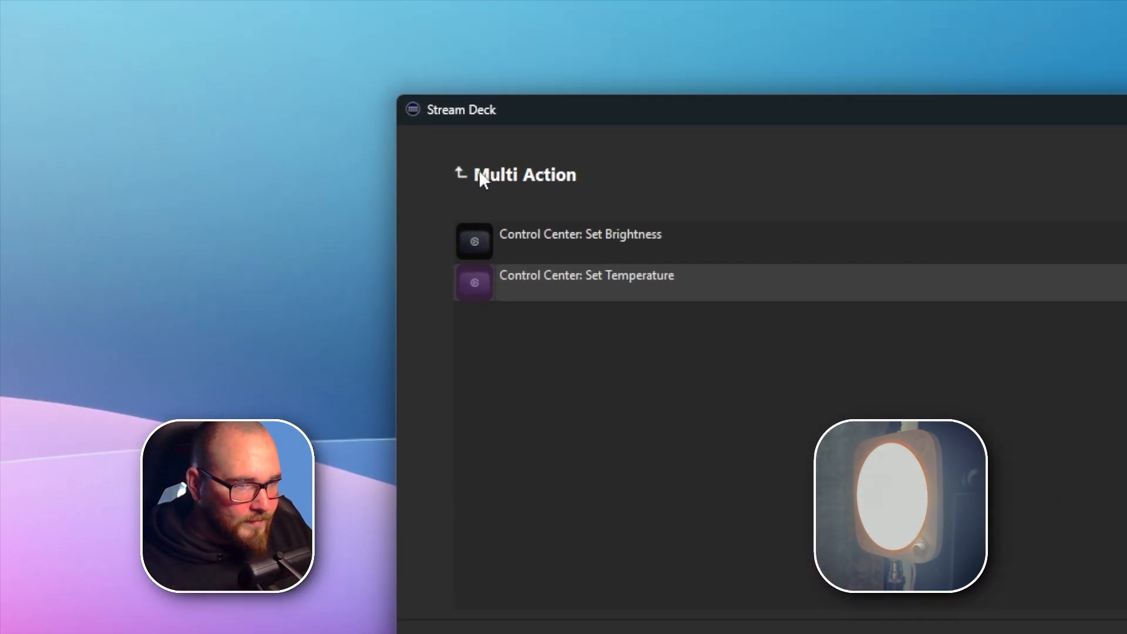
{"action": "left_click", "coordinate": [479, 174]}
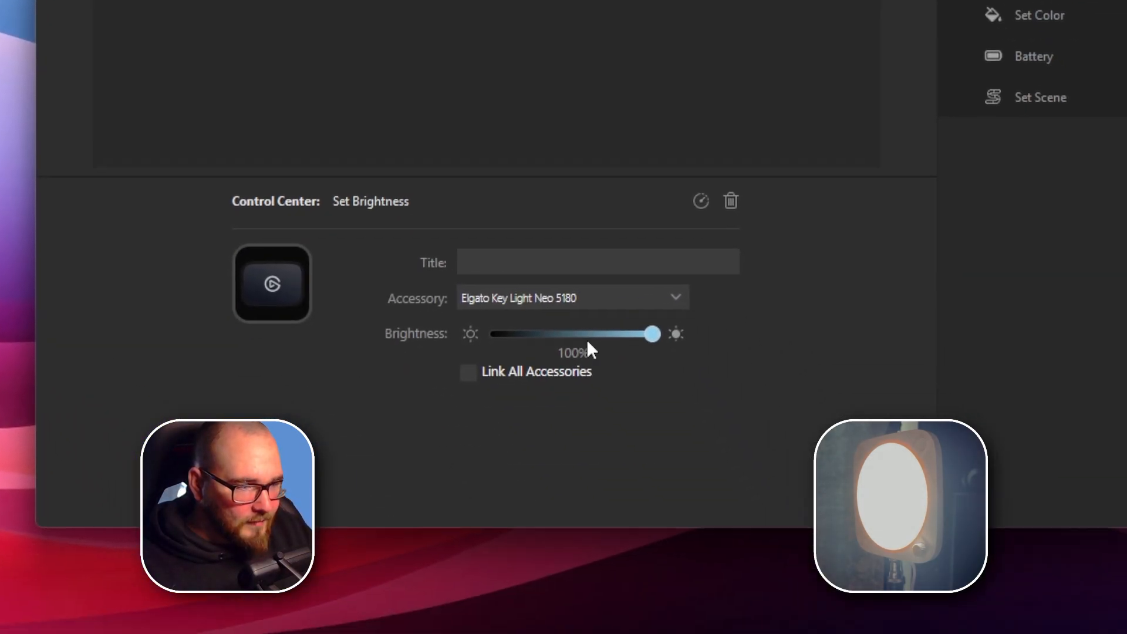
{"action": "left_click_drag", "start_coordinate": [653, 333], "coordinate": [498, 334]}
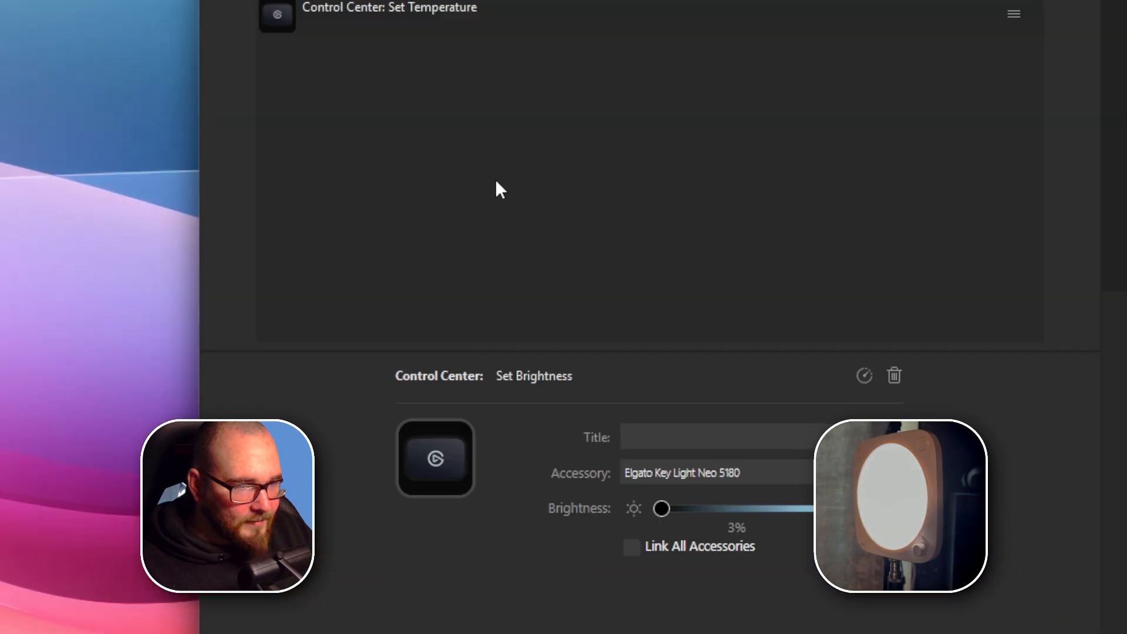
Set the temperature of the Set Temperature action in the Bright Warm Multi Action to 7000K.
{"action": "left_click", "coordinate": [446, 14]}
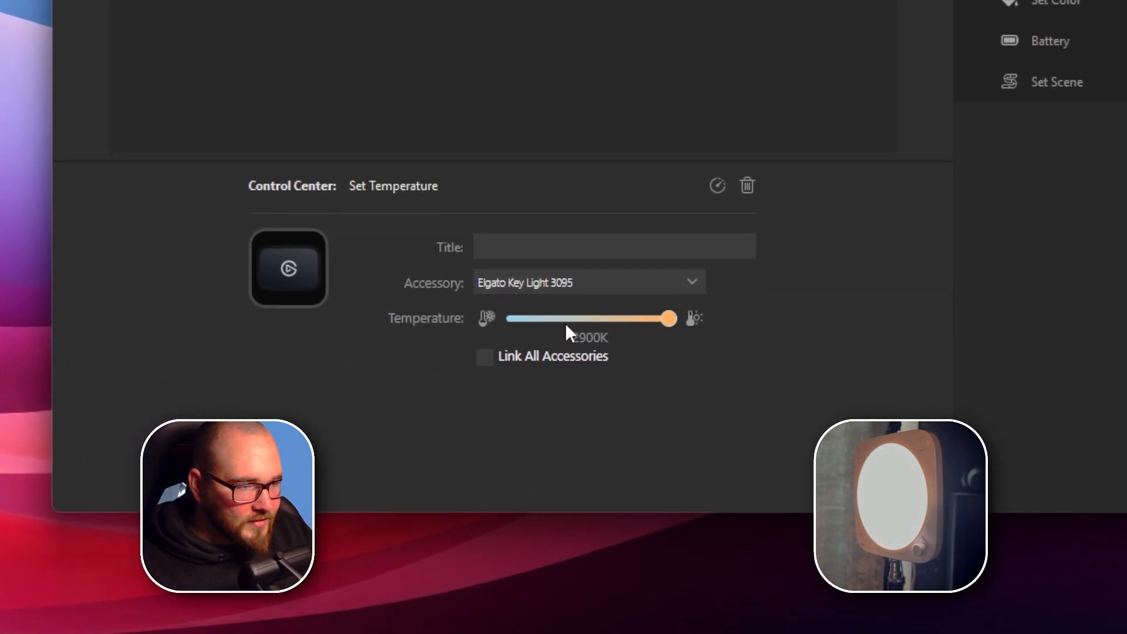
{"action": "left_click_drag", "start_coordinate": [713, 515], "coordinate": [652, 516]}
{"action": "left_click_drag", "start_coordinate": [553, 328], "coordinate": [541, 333]}
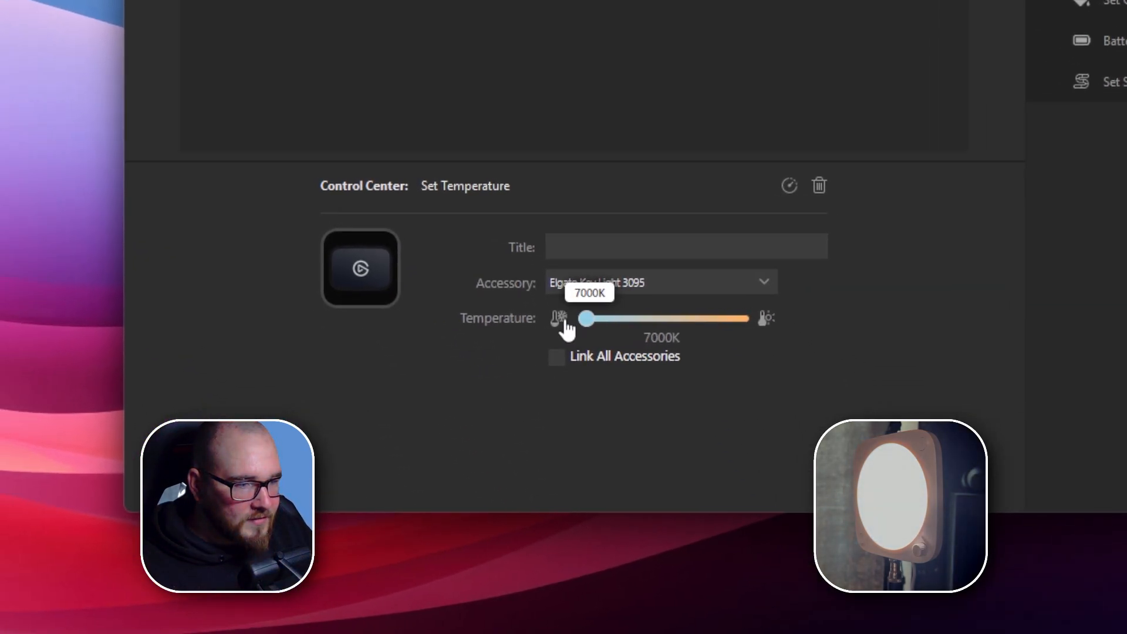